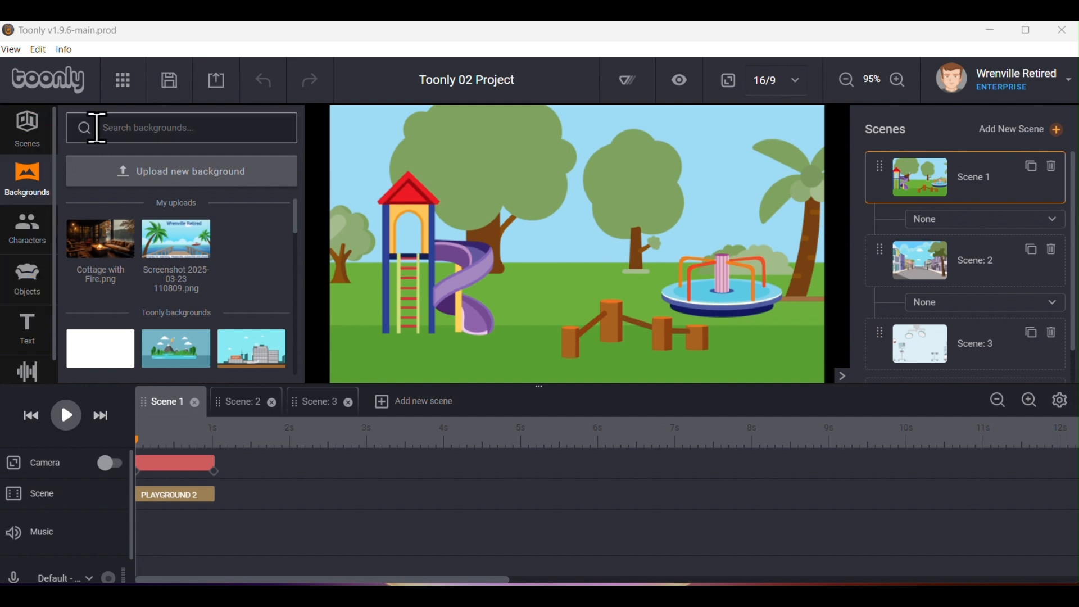
- Add the White American Boy 2 character in front of the merry-go-round and the Fit Old Man character in front of the slide tower
{"action": "left_click", "coordinate": [32, 240]}
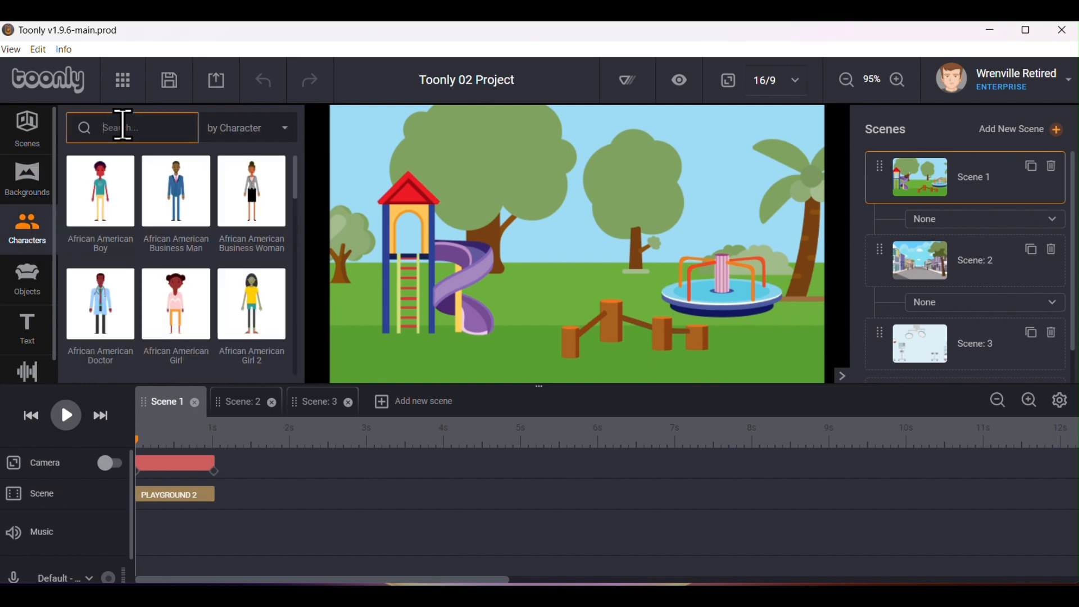
{"action": "type", "text": "b"}
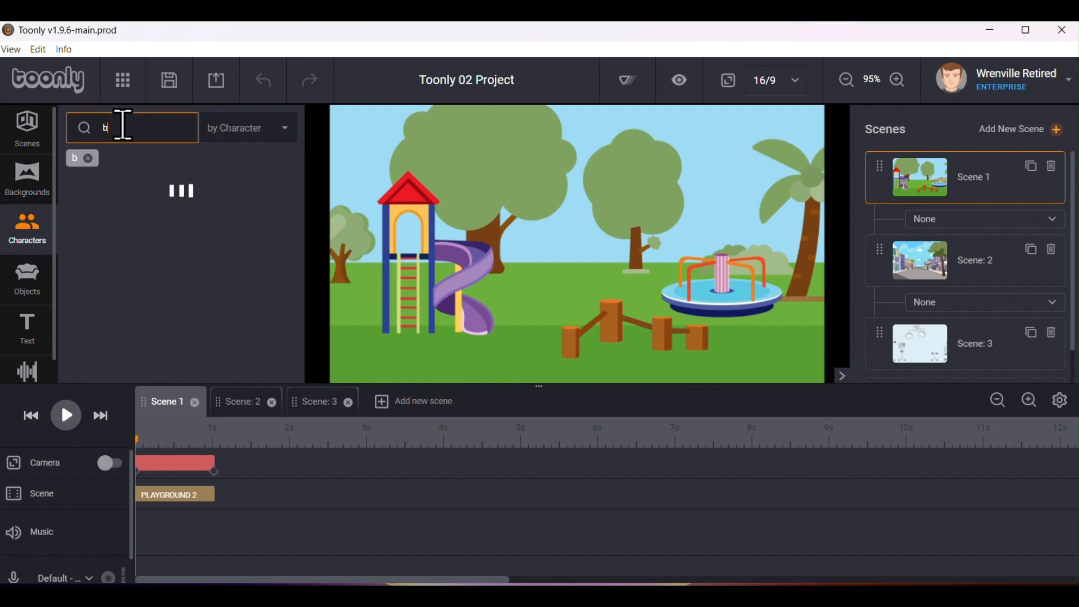
{"action": "type", "text": "oy"}
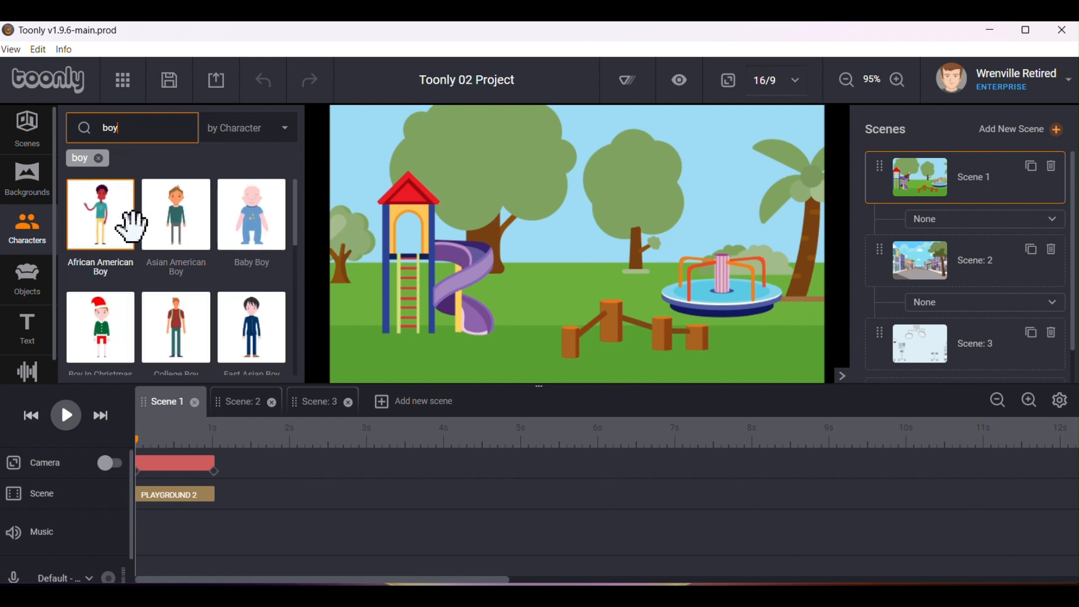
{"action": "scroll", "coordinate": [134, 236], "scroll_direction": "down", "scroll_amount": 5}
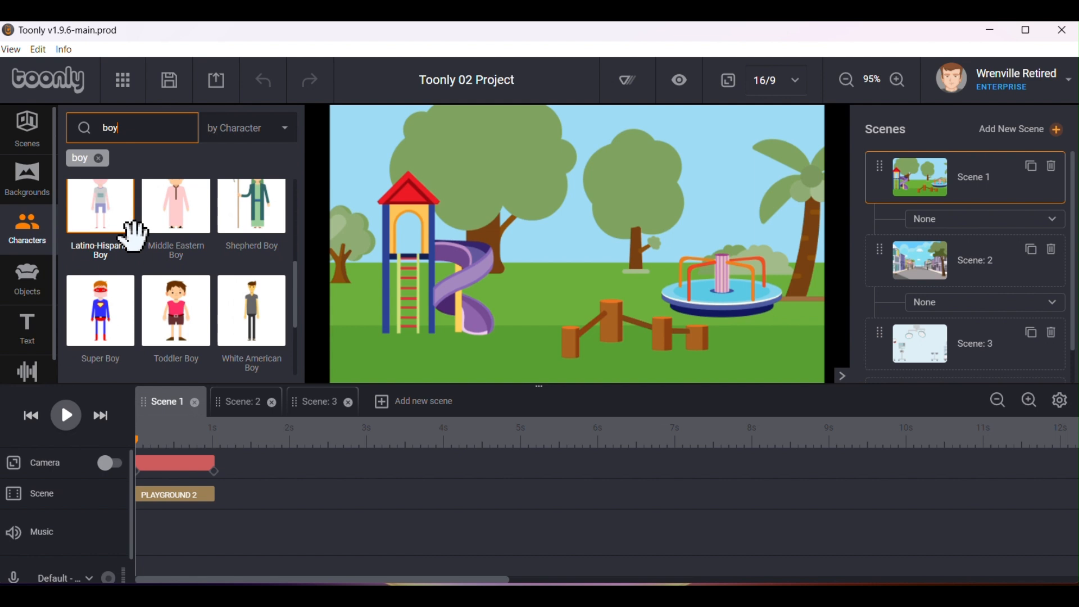
{"action": "scroll", "coordinate": [134, 236], "scroll_direction": "down", "scroll_amount": 3}
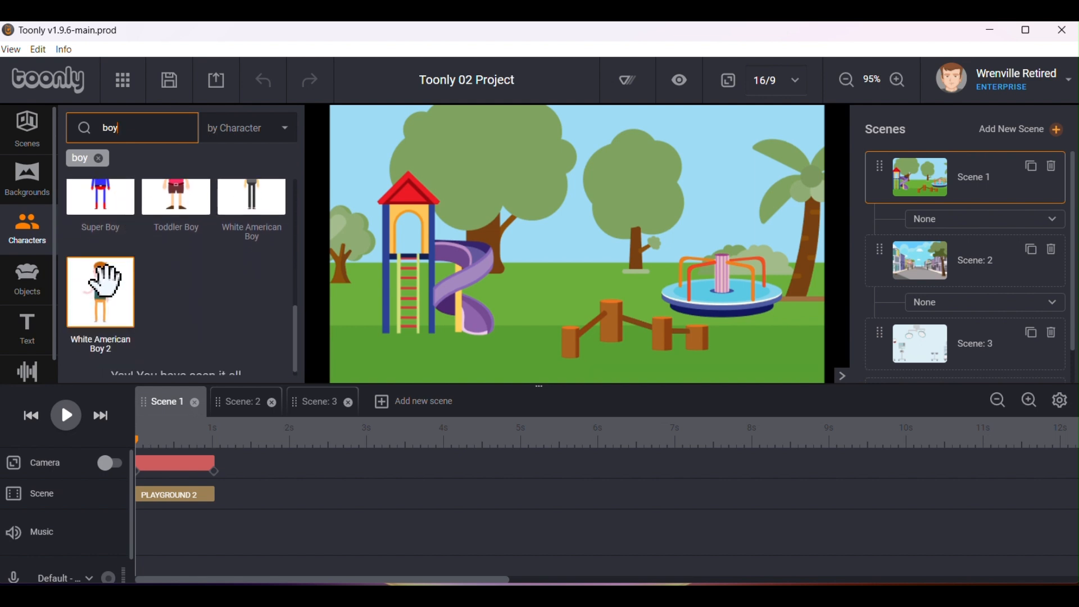
{"action": "left_click_drag", "start_coordinate": [101, 281], "coordinate": [734, 288]}
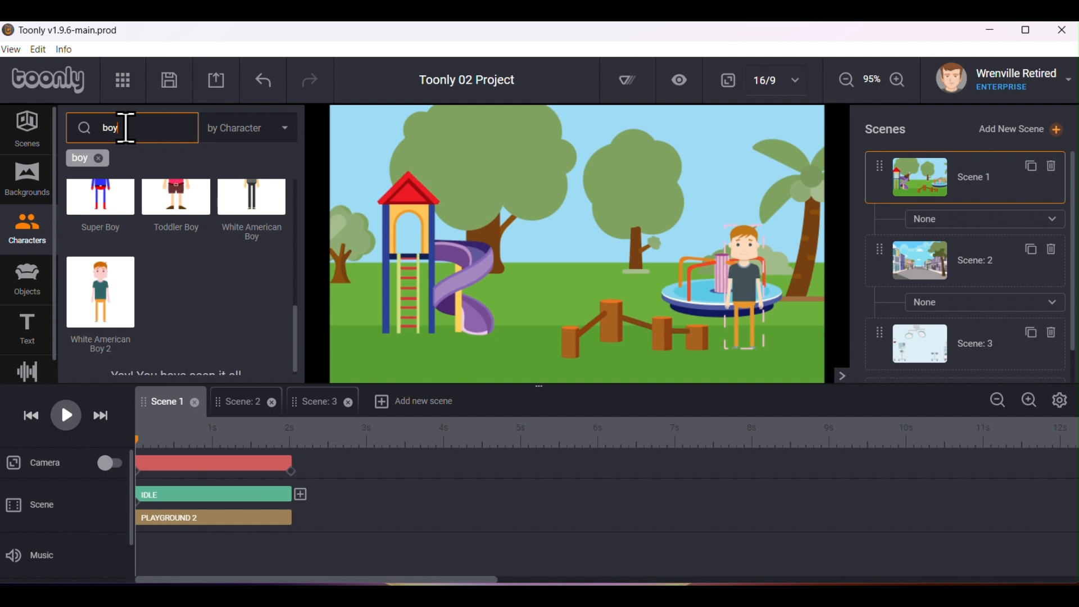
{"action": "type", "text": "fit"}
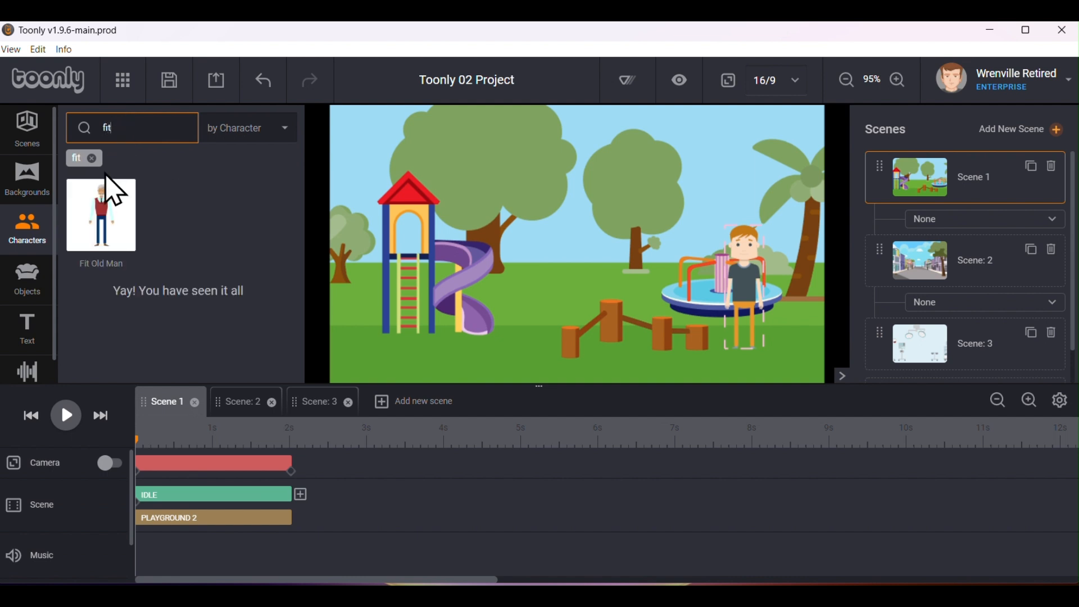
{"action": "left_click_drag", "start_coordinate": [97, 205], "coordinate": [413, 307]}
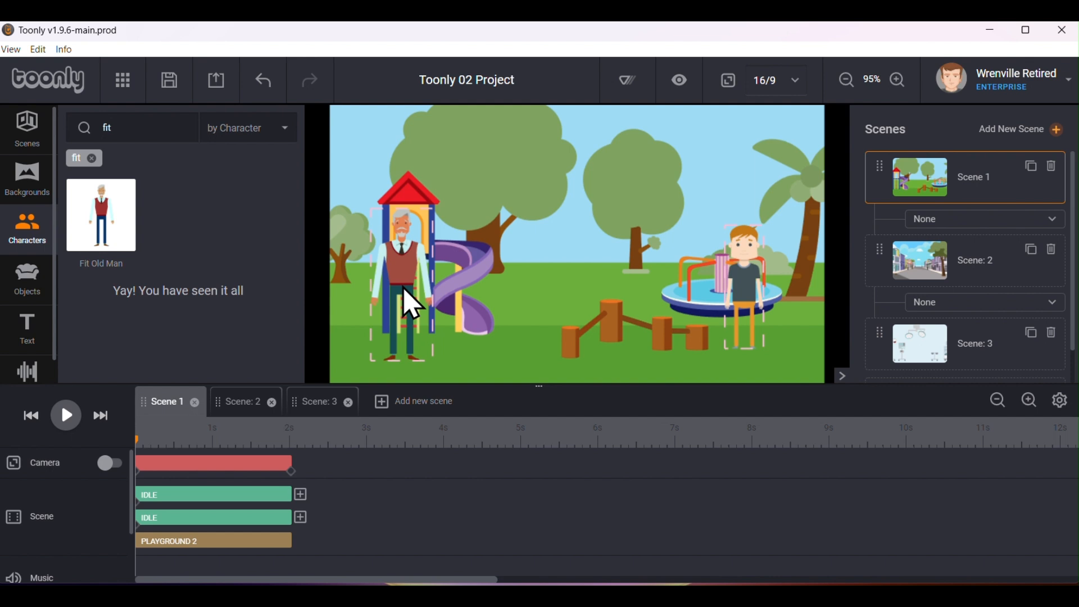
- Find the Baseball object with the search term "ball" and place it in mid-air between the old man and the boy
{"action": "left_click", "coordinate": [34, 278]}
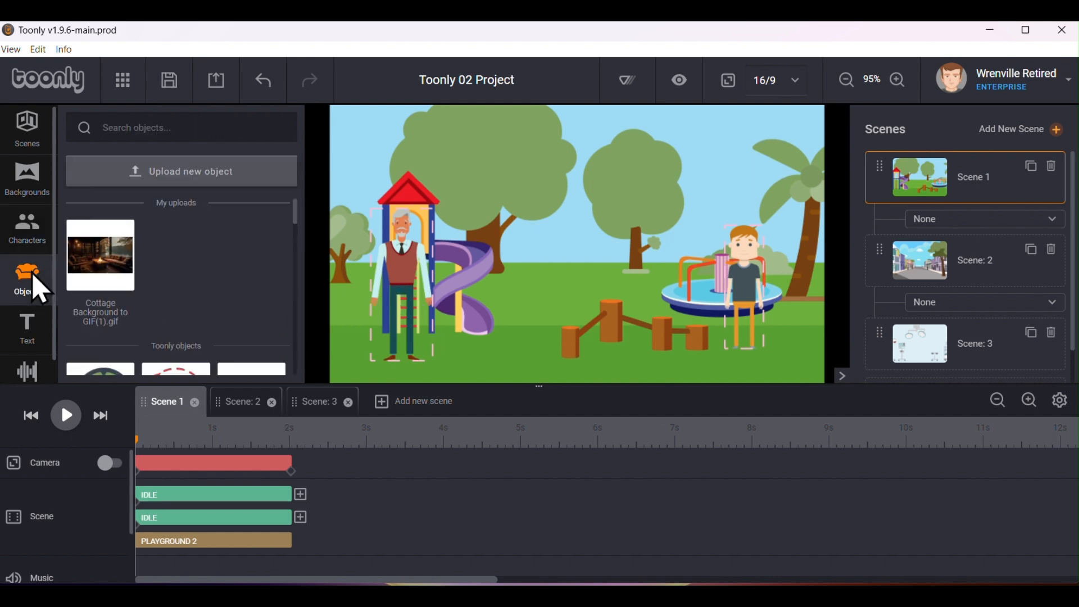
{"action": "left_click", "coordinate": [134, 123]}
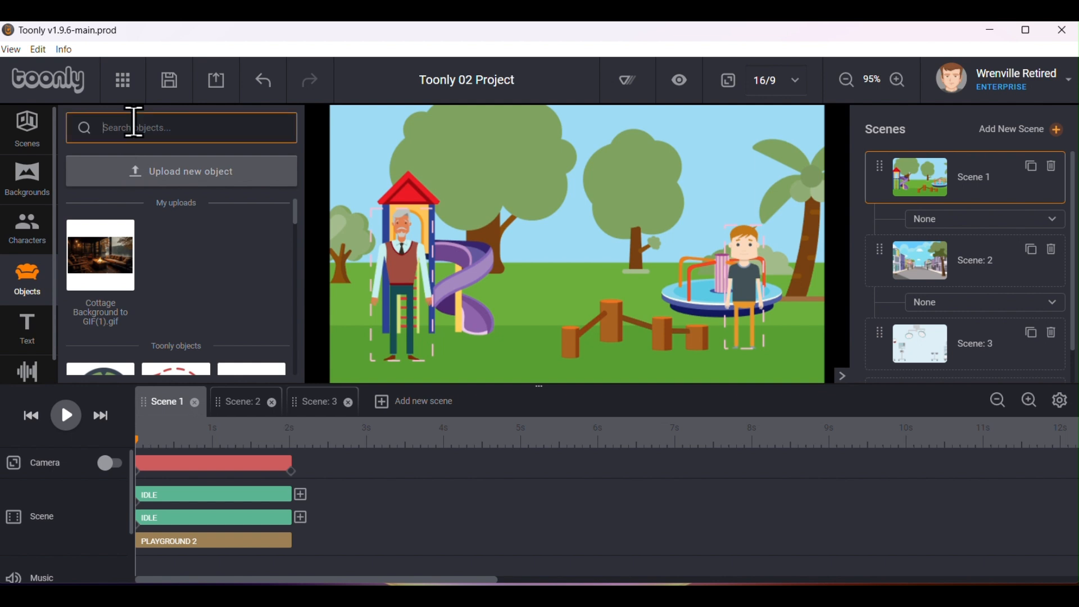
{"action": "type", "text": "ball"}
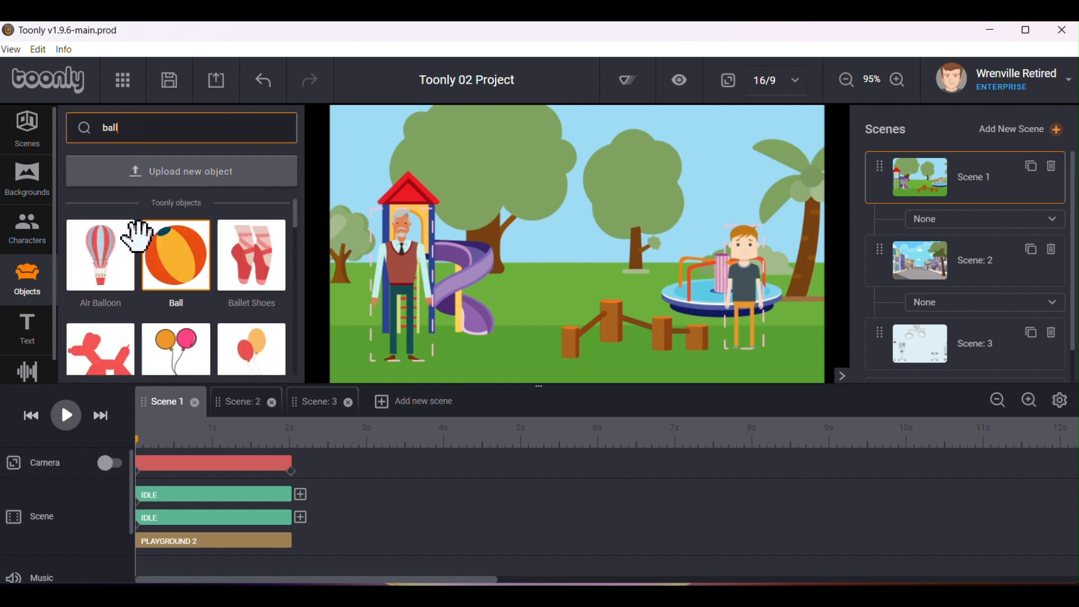
{"action": "scroll", "coordinate": [138, 236], "scroll_direction": "down", "scroll_amount": 3}
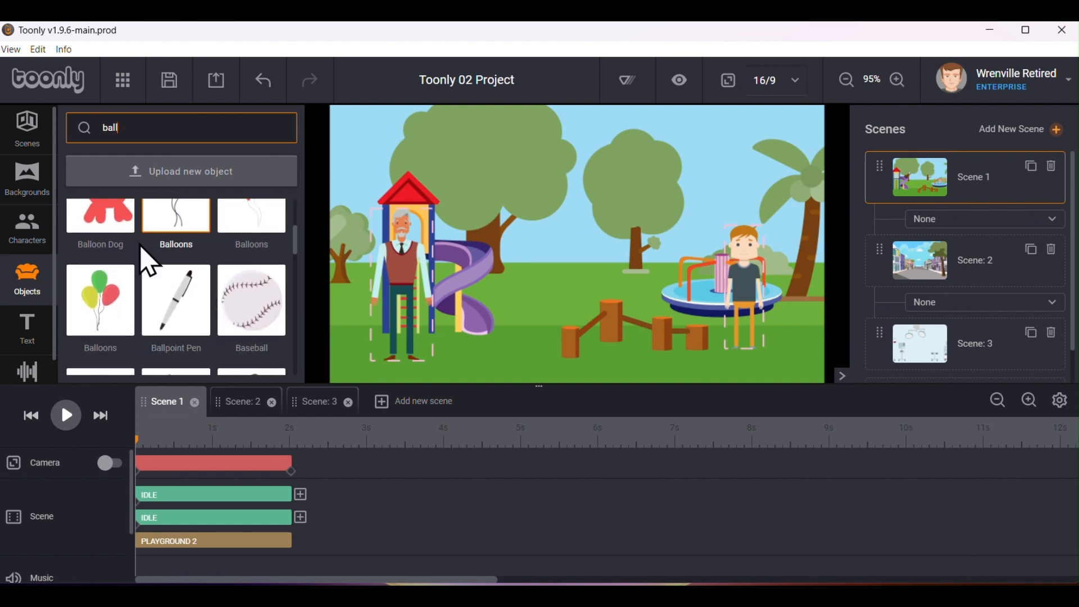
{"action": "scroll", "coordinate": [141, 242], "scroll_direction": "down", "scroll_amount": 2}
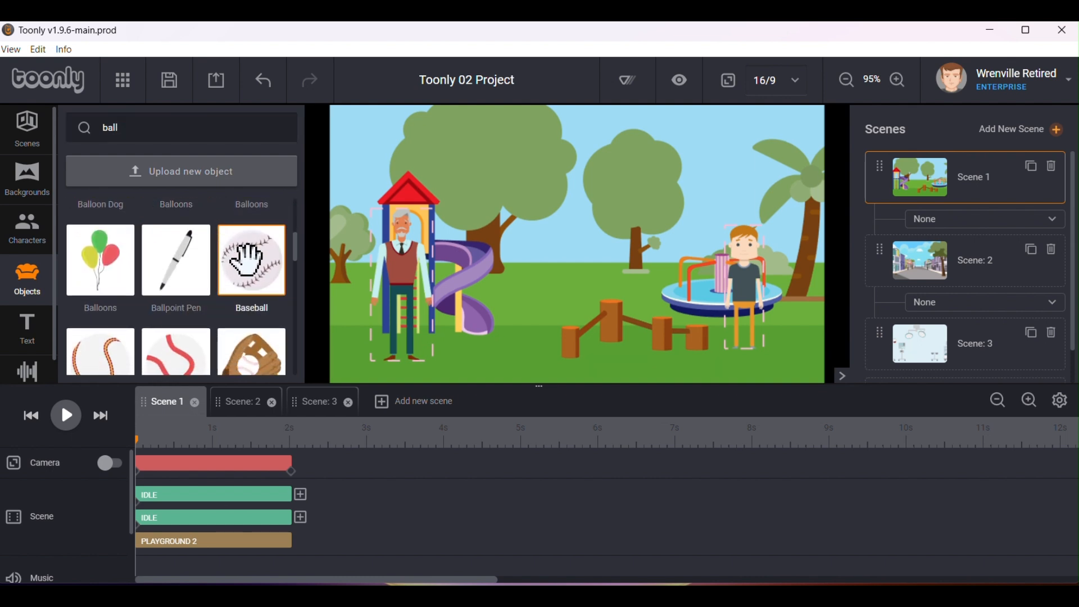
{"action": "left_click_drag", "start_coordinate": [248, 260], "coordinate": [564, 241]}
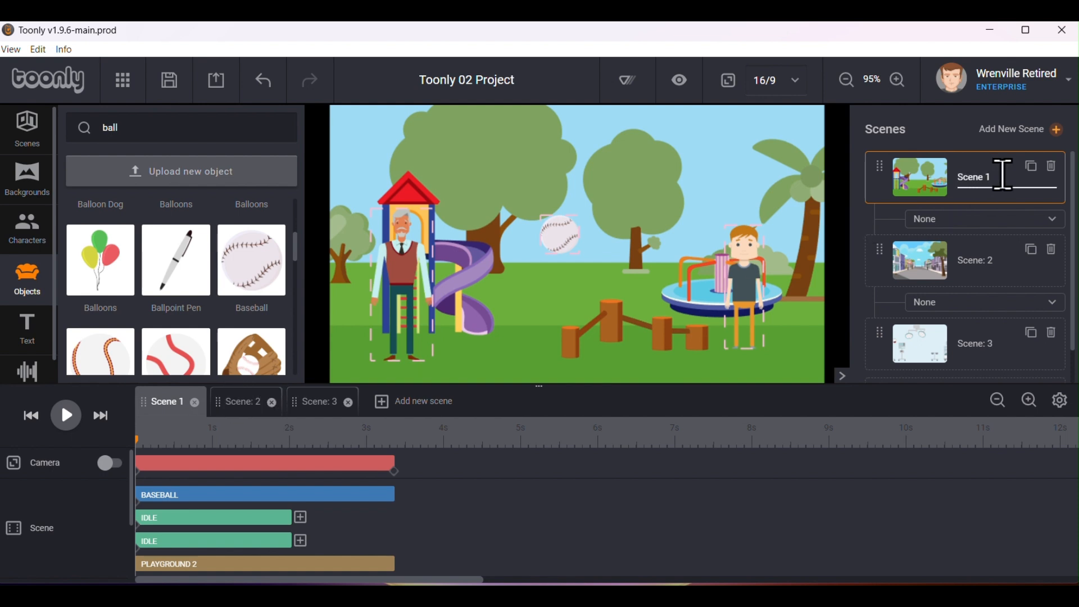
- Rename the first scene as "Scene Playground"
{"action": "key", "text": "BackSpace"}
{"action": "key", "text": "BackSpace"}
{"action": "type", "text": "Pl"}
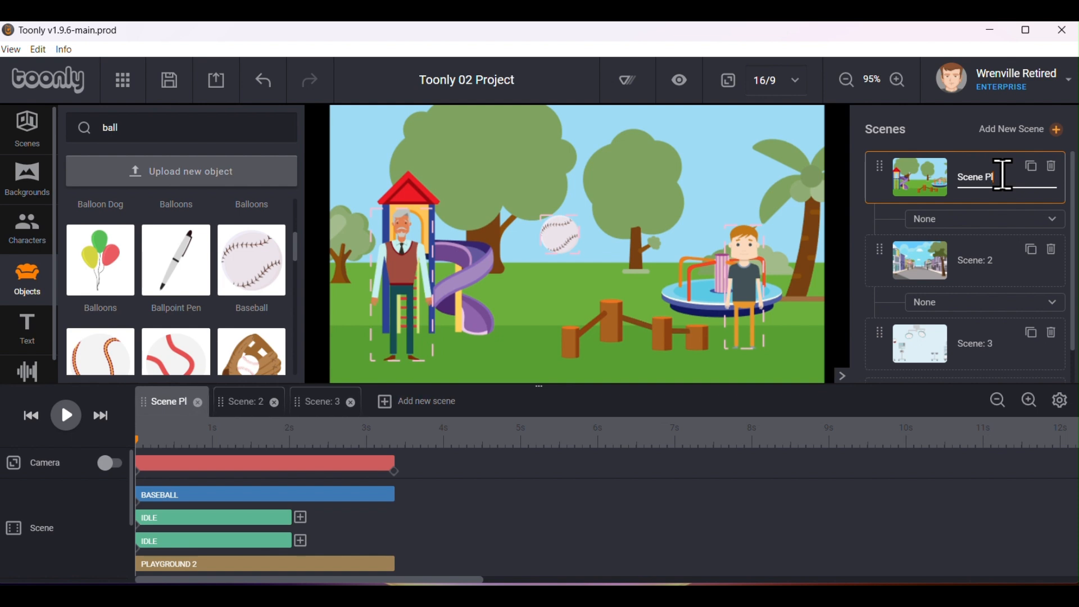
{"action": "type", "text": "aygro"}
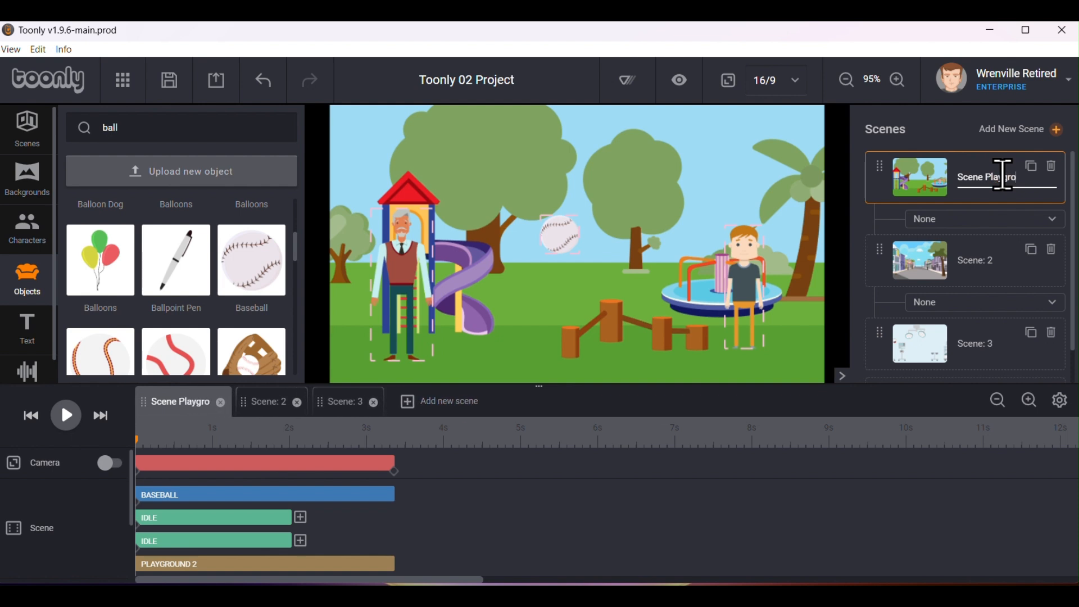
{"action": "type", "text": "und"}
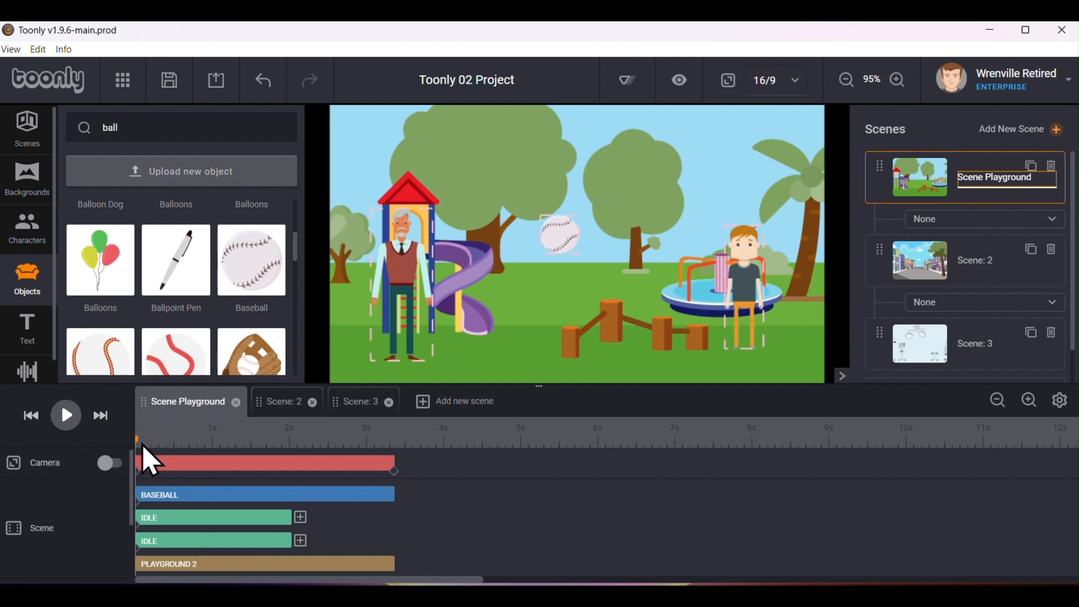
- In the street scene, find the Ambulance object with the search term "amb" and place it in the middle of the road
{"action": "left_click", "coordinate": [284, 408]}
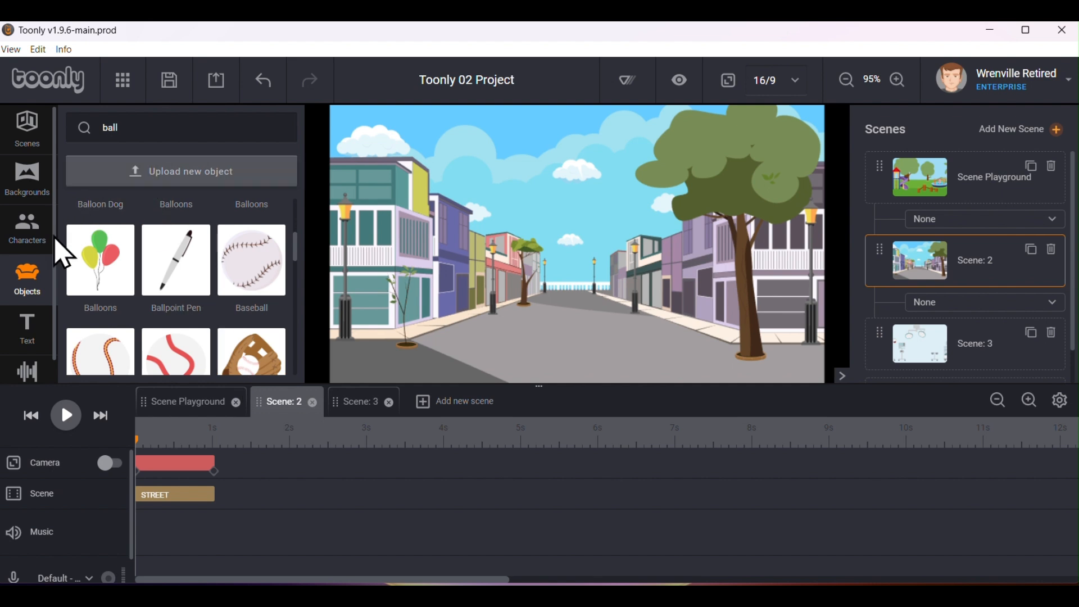
{"action": "left_click", "coordinate": [115, 131]}
{"action": "type", "text": "ball"}
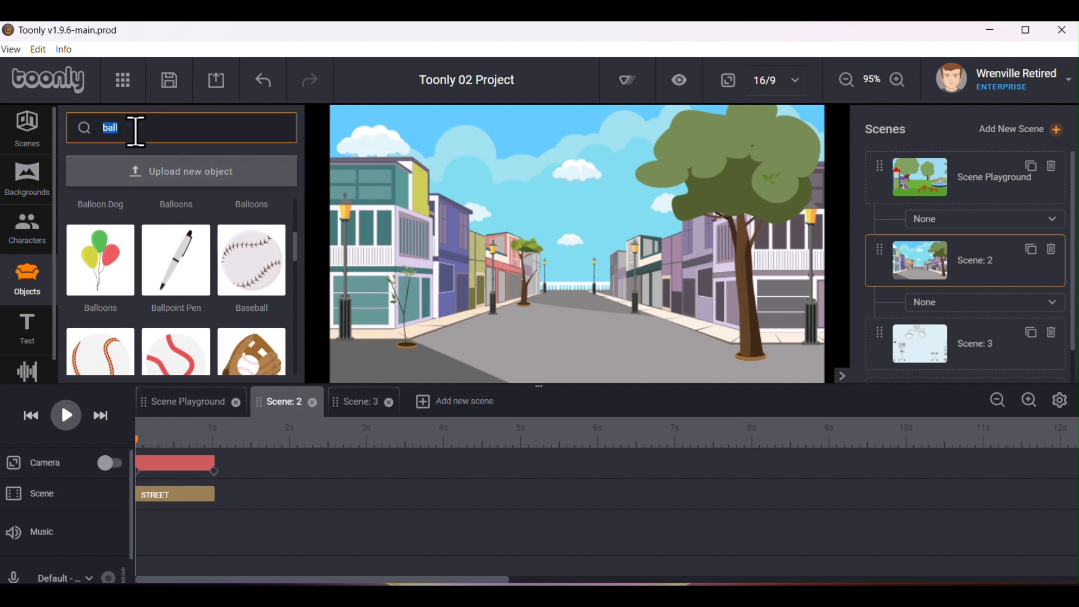
{"action": "type", "text": "am"}
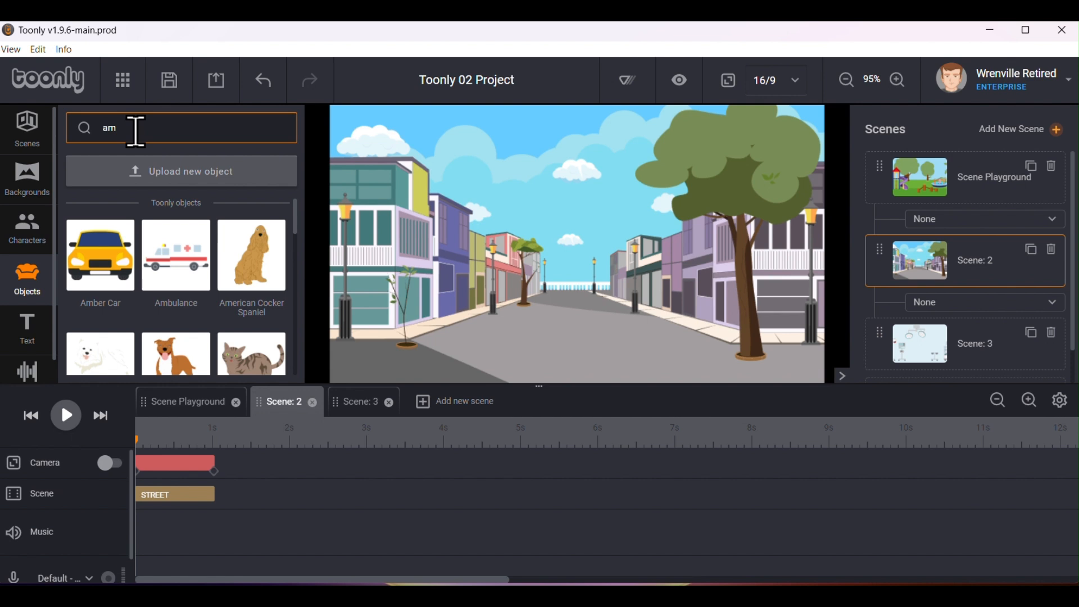
{"action": "type", "text": "b"}
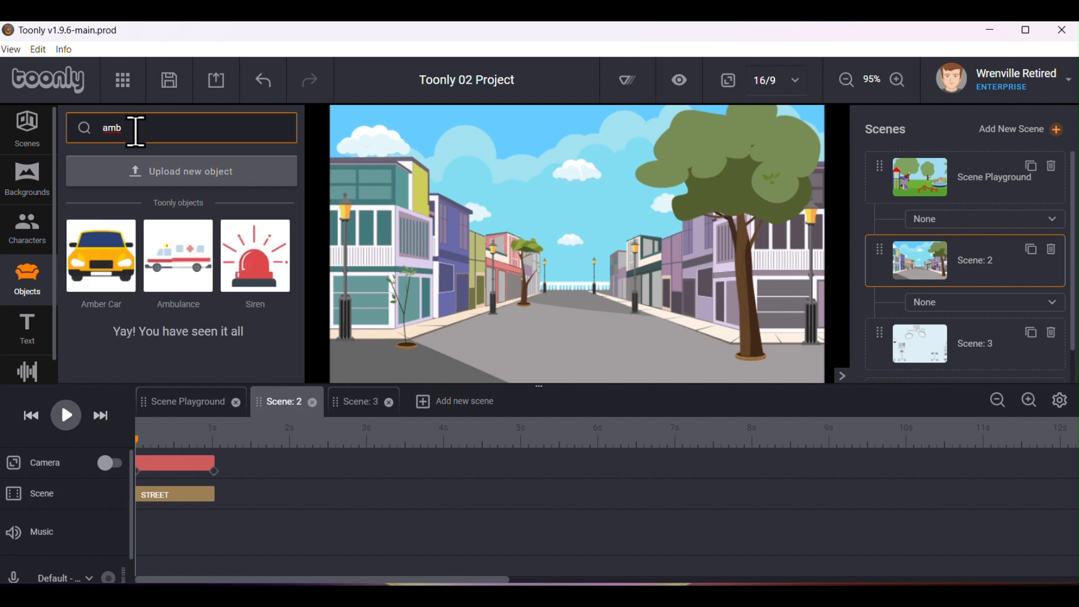
{"action": "left_click_drag", "start_coordinate": [169, 241], "coordinate": [577, 329]}
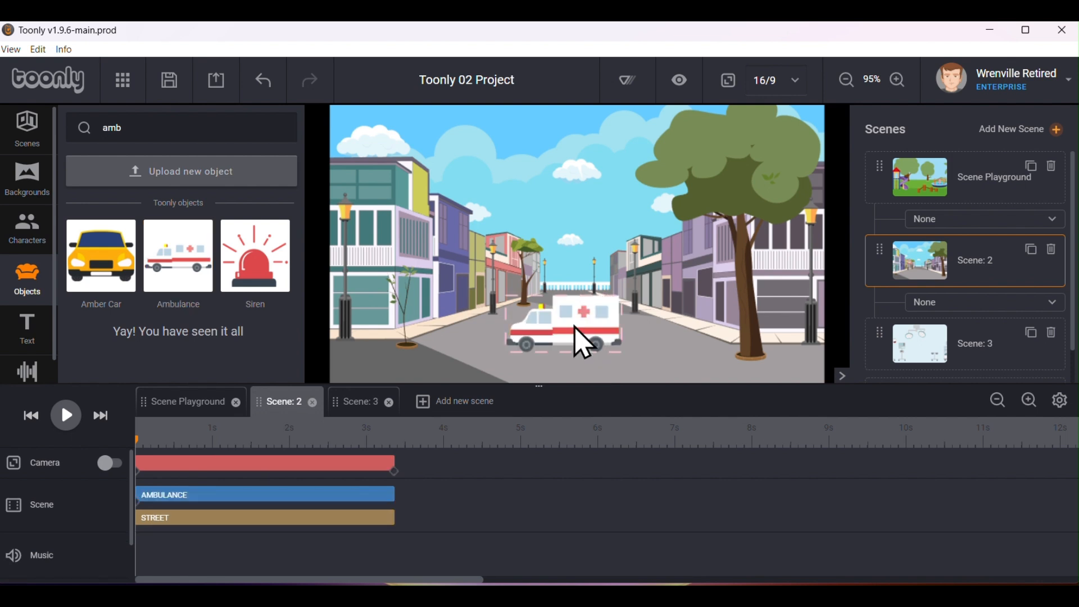
- Rename the street scene as "Scene: Ambulance"
{"action": "left_click", "coordinate": [991, 261]}
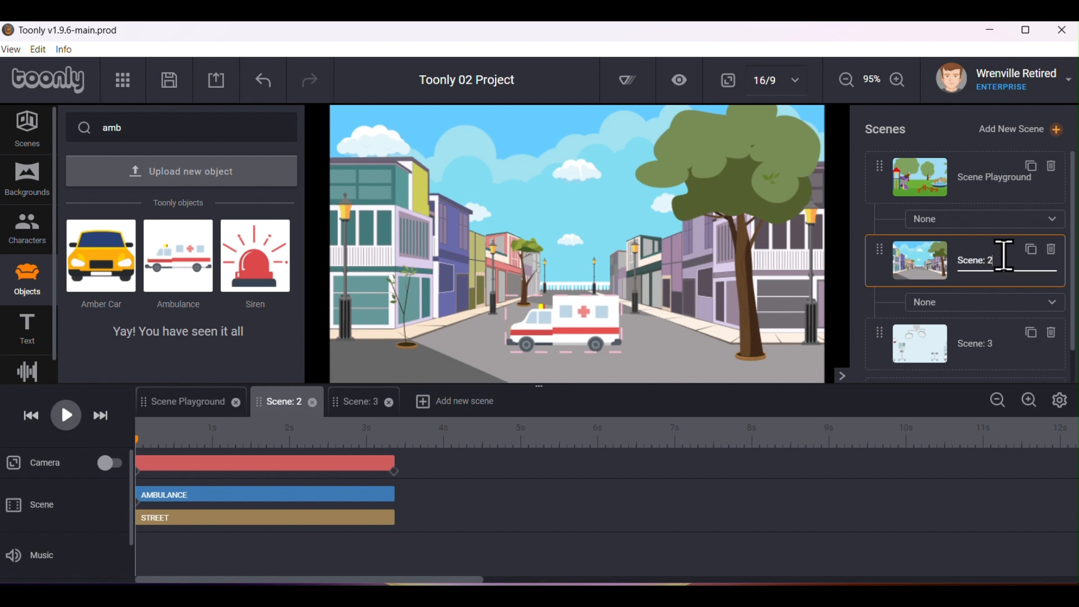
{"action": "key", "text": "BackSpace"}
{"action": "type", "text": "A"}
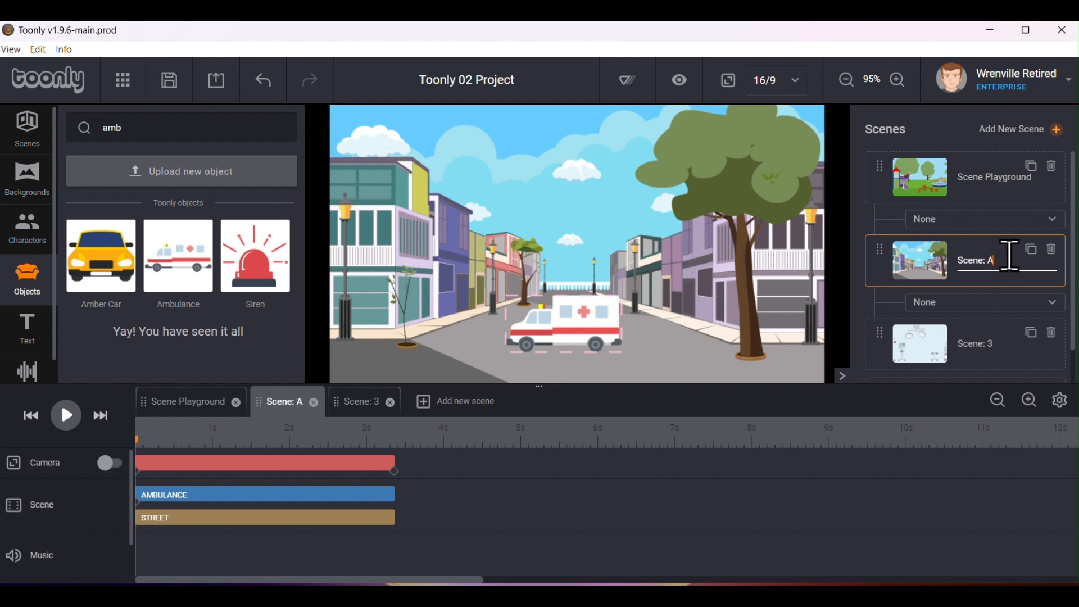
{"action": "type", "text": "mbulance"}
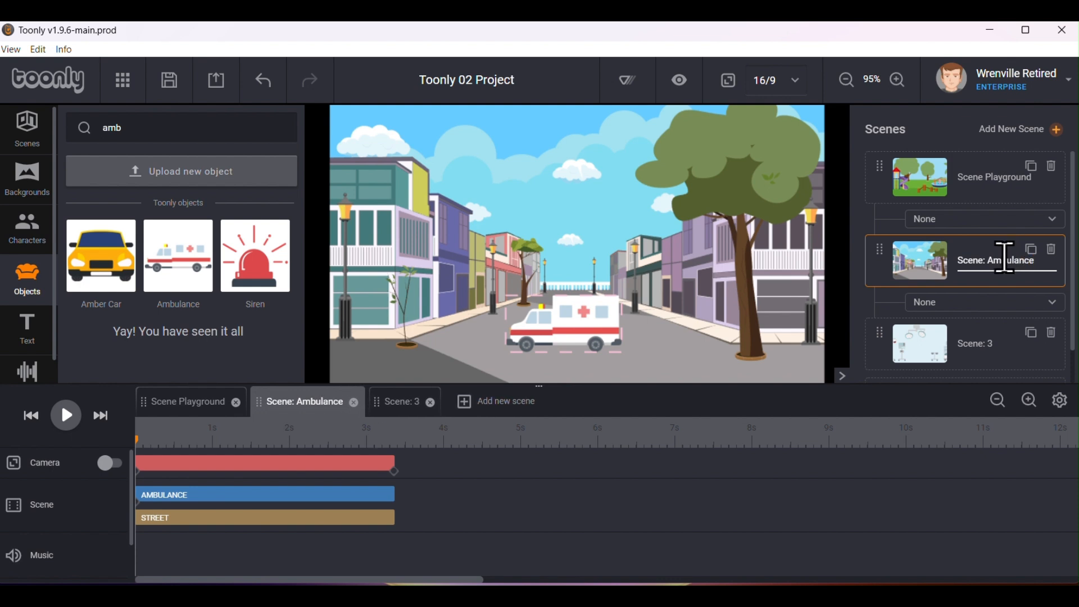
- Add the Fit Old Man character to the hospital scene, in front of the IV stand and monitor
{"action": "left_click", "coordinate": [395, 402]}
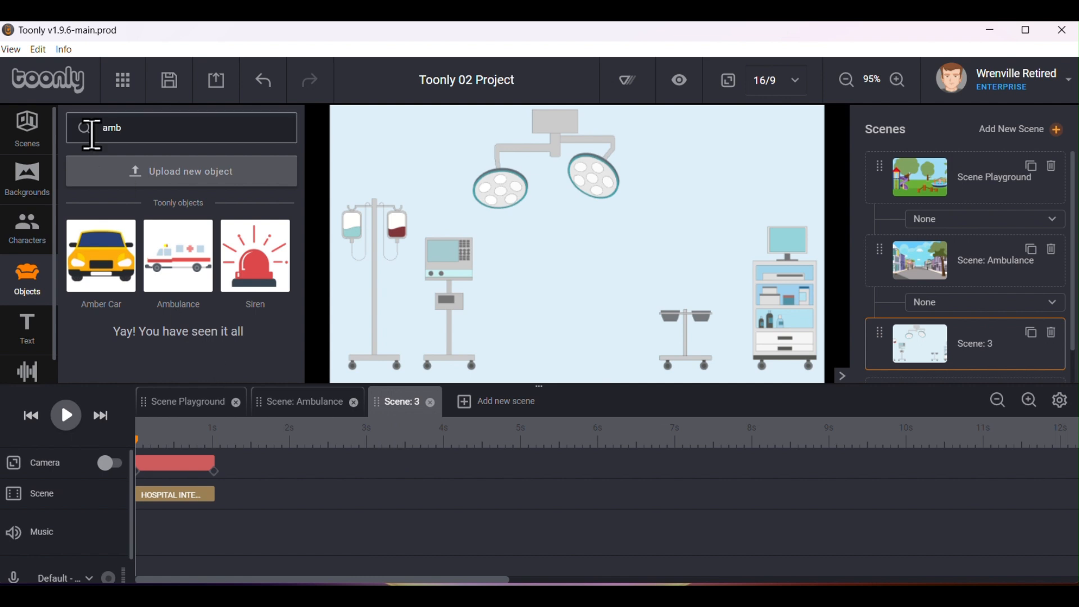
{"action": "left_click", "coordinate": [30, 231]}
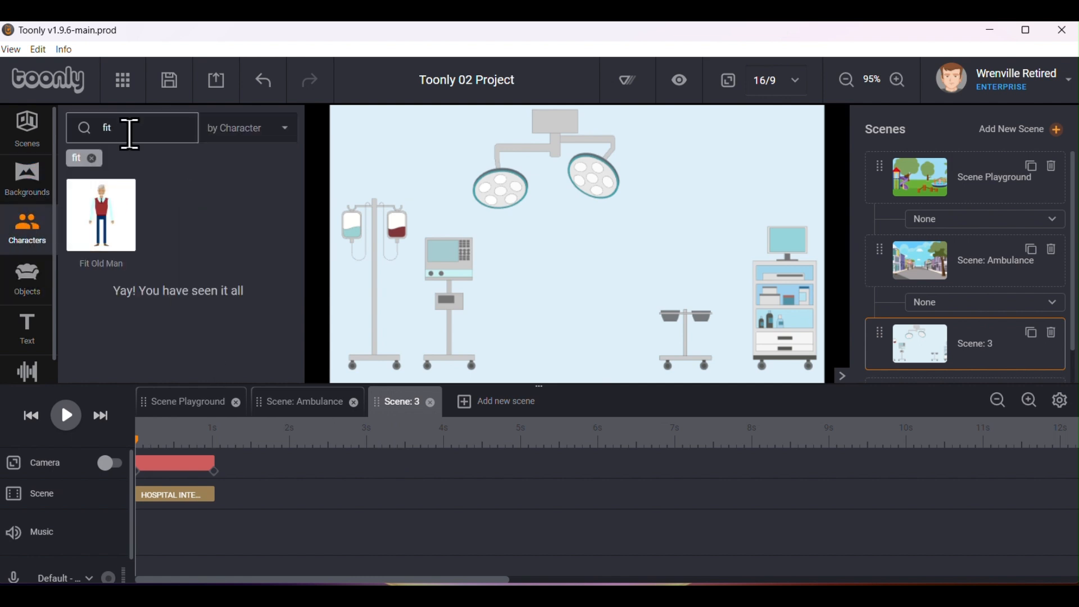
{"action": "left_click_drag", "start_coordinate": [96, 208], "coordinate": [426, 315]}
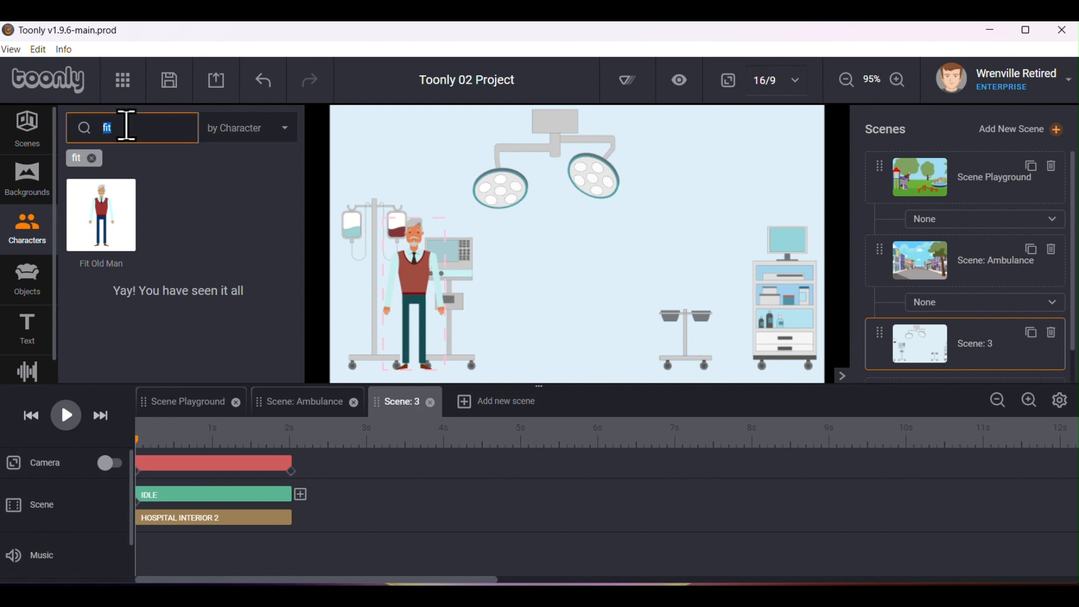
- Add the African American Doctor beside the instrument stand and the Female Nurse in front of the equipment cabinet in the hospital scene
{"action": "type", "text": "doc"}
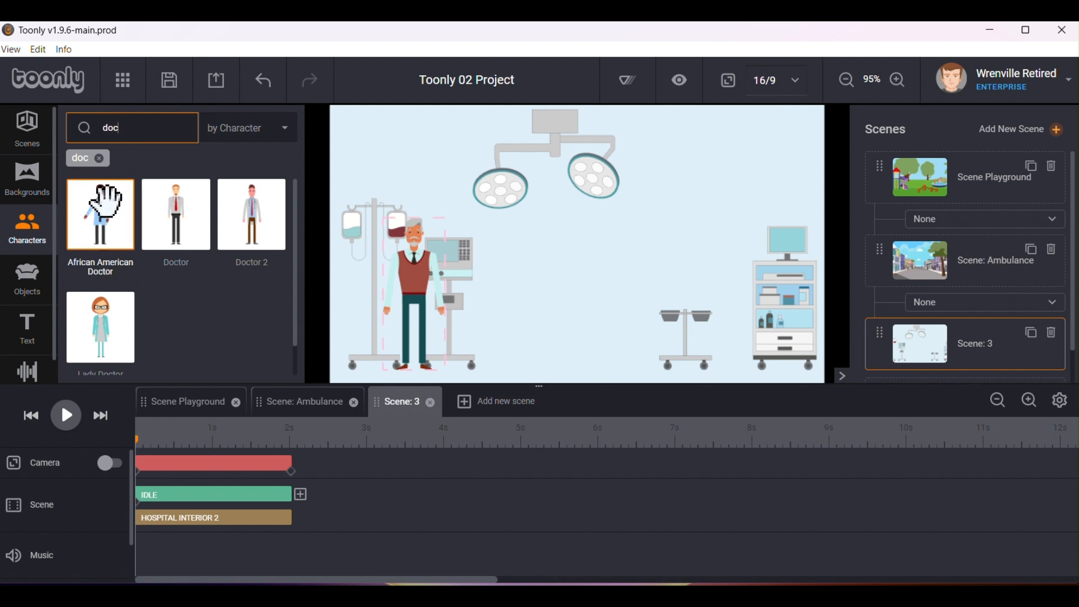
{"action": "left_click_drag", "start_coordinate": [96, 193], "coordinate": [714, 288]}
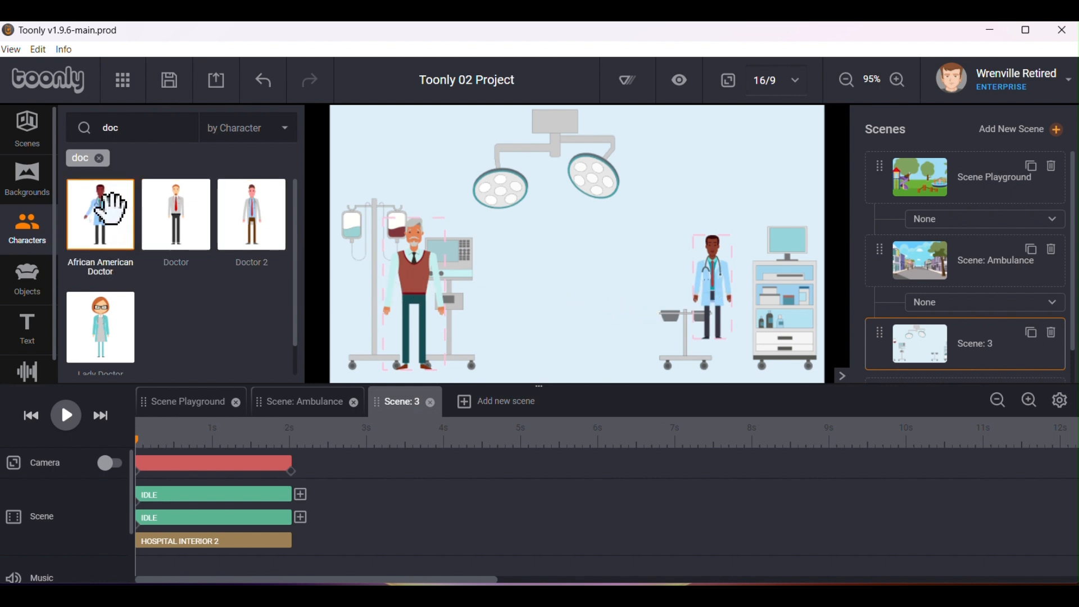
{"action": "left_click", "coordinate": [130, 134]}
{"action": "type", "text": "nurs"}
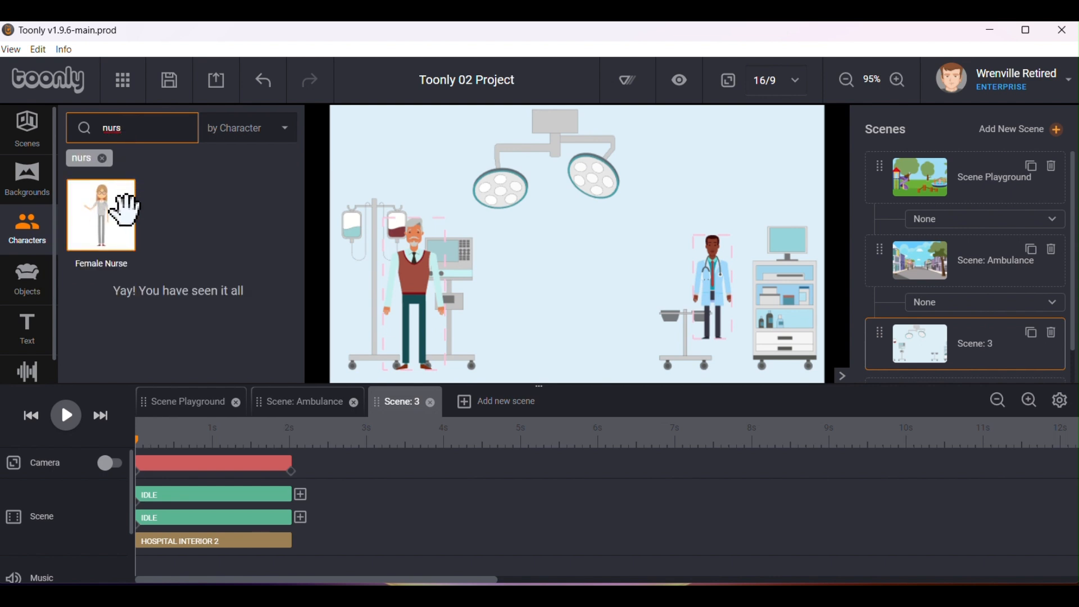
{"action": "left_click_drag", "start_coordinate": [96, 221], "coordinate": [777, 298]}
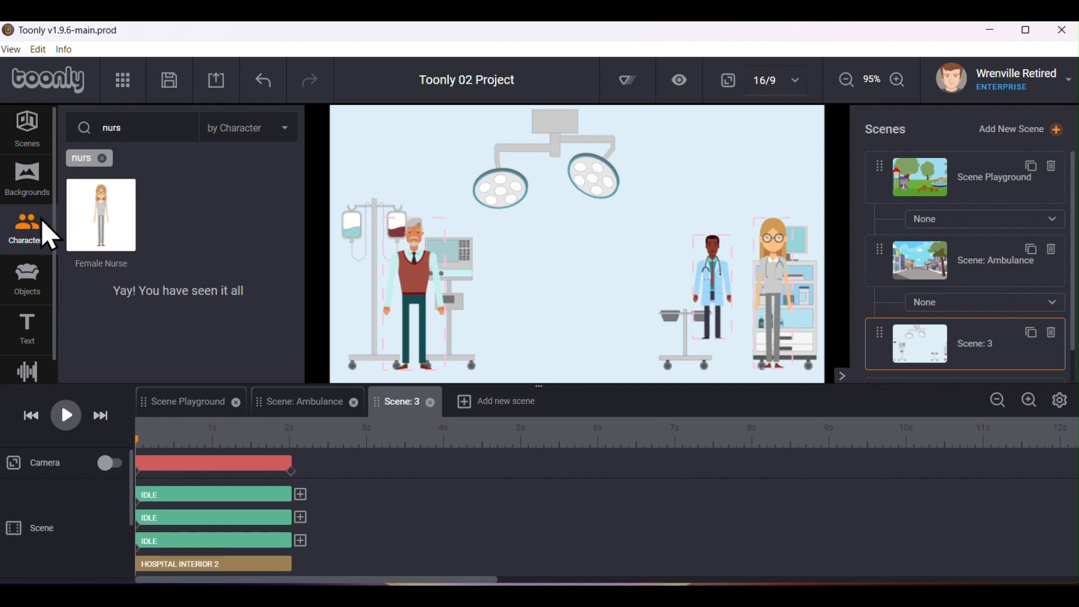
- Find the Hospital Bed object with the search term "hos" and place it between the old man and the doctor in the hospital scene
{"action": "left_click", "coordinate": [24, 281]}
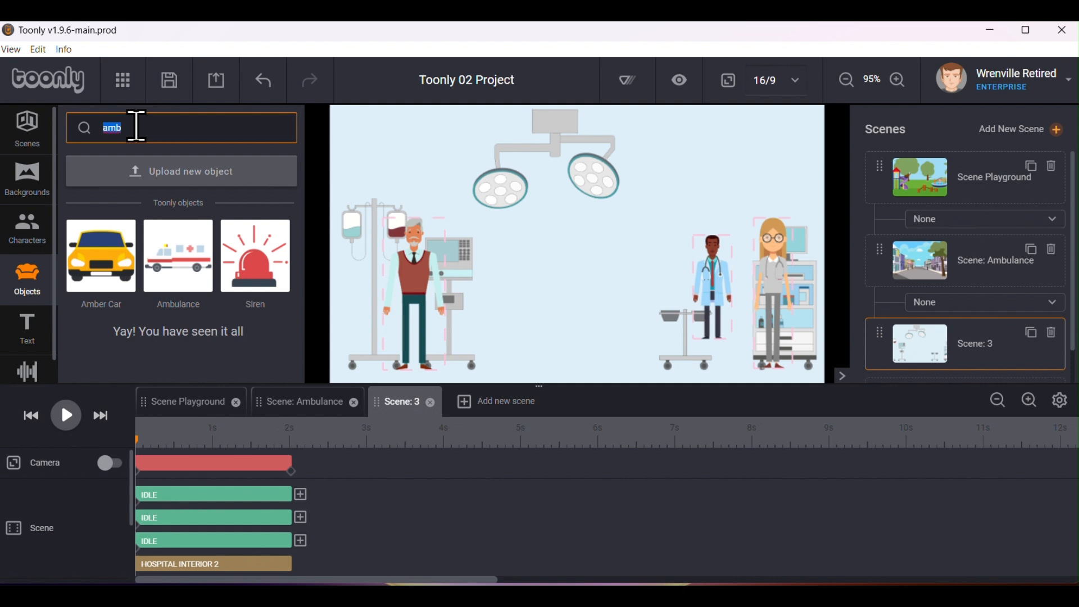
{"action": "type", "text": "hos"}
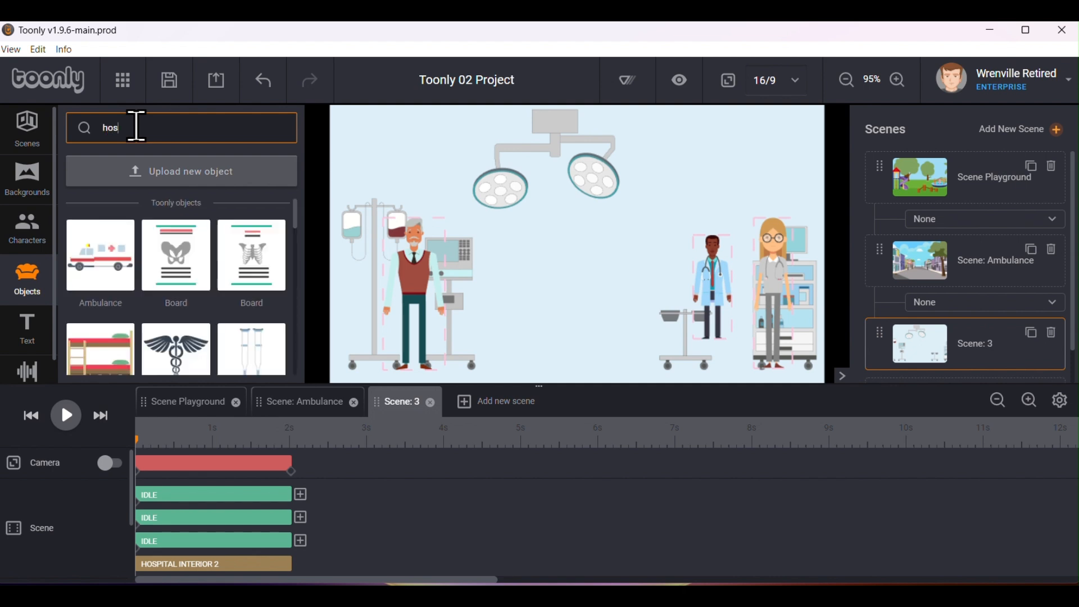
{"action": "scroll", "coordinate": [141, 292], "scroll_direction": "down", "scroll_amount": 3}
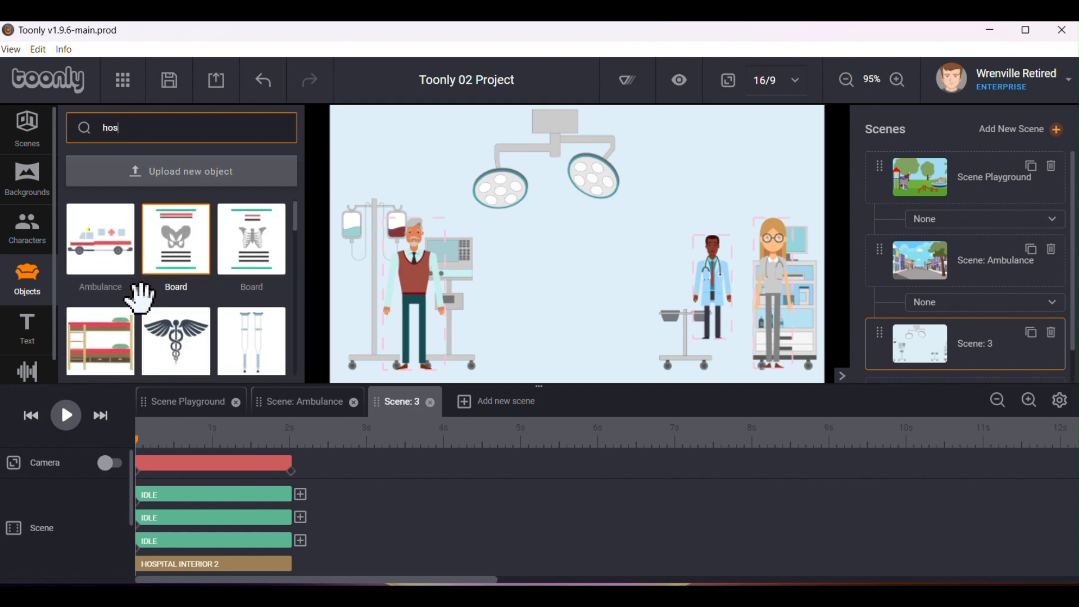
{"action": "scroll", "coordinate": [144, 306], "scroll_direction": "down", "scroll_amount": 3}
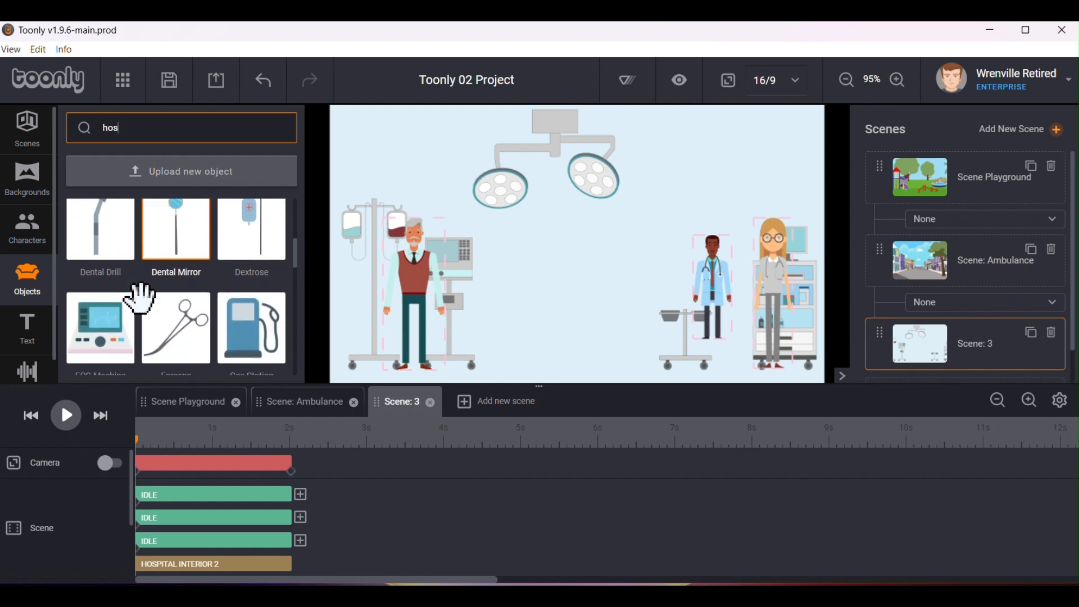
{"action": "scroll", "coordinate": [141, 298], "scroll_direction": "down", "scroll_amount": 3}
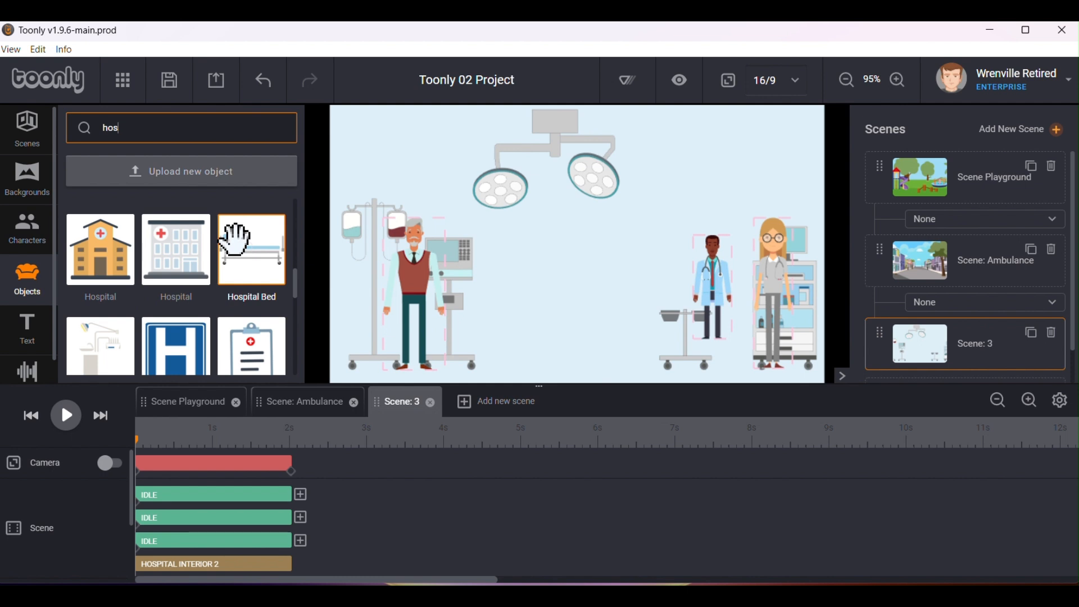
{"action": "left_click_drag", "start_coordinate": [234, 242], "coordinate": [579, 343]}
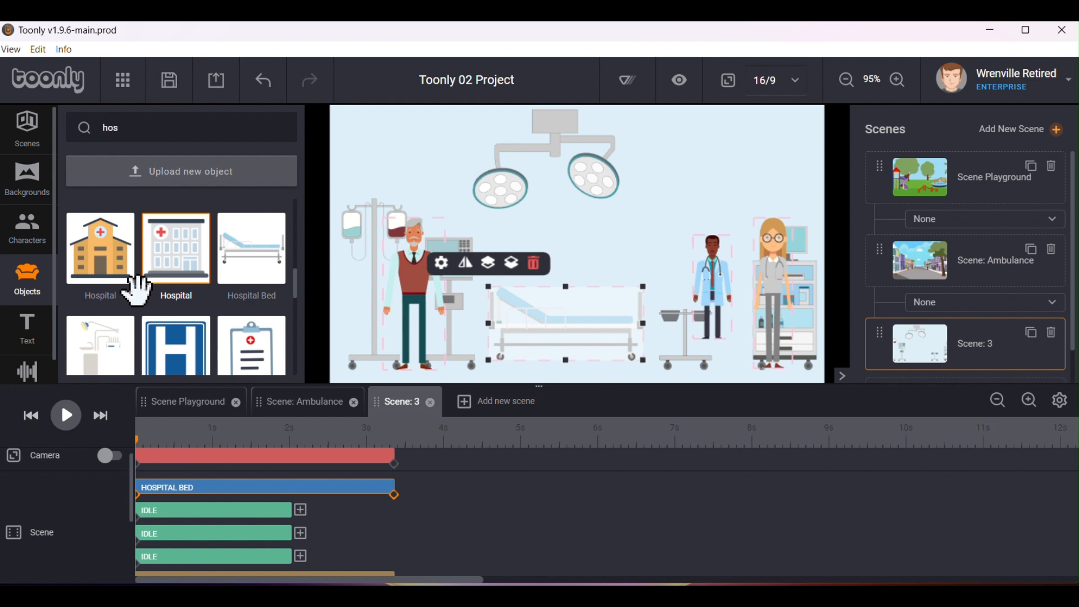
- Add the Xray object to the hospital scene, on the wall above the bed and below the surgical lights
{"action": "scroll", "coordinate": [145, 284], "scroll_direction": "down", "scroll_amount": 5}
{"action": "scroll", "coordinate": [137, 290], "scroll_direction": "down", "scroll_amount": 5}
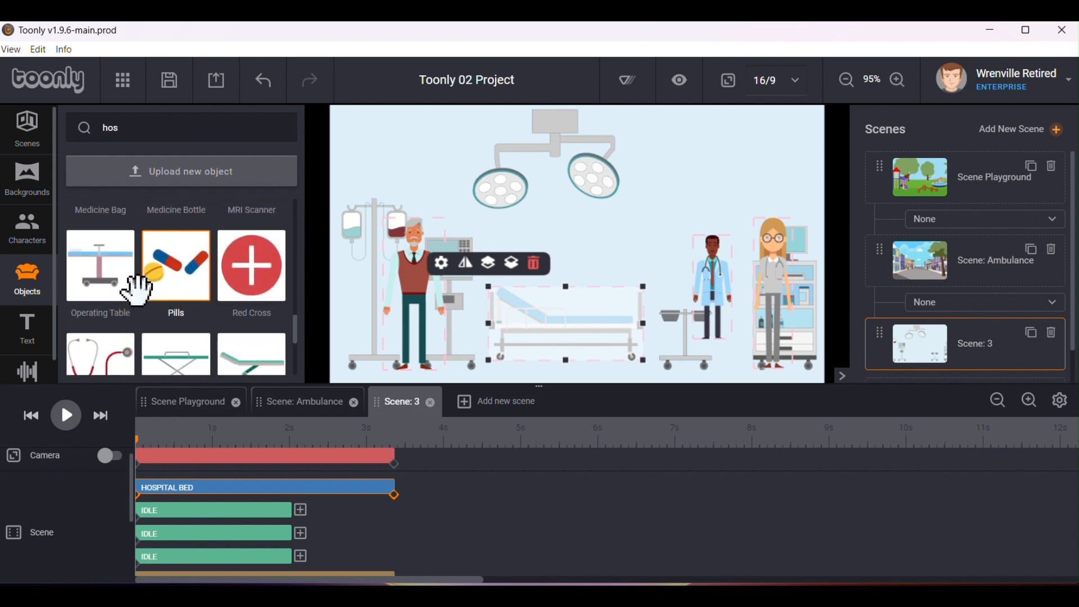
{"action": "scroll", "coordinate": [138, 291], "scroll_direction": "down", "scroll_amount": 5}
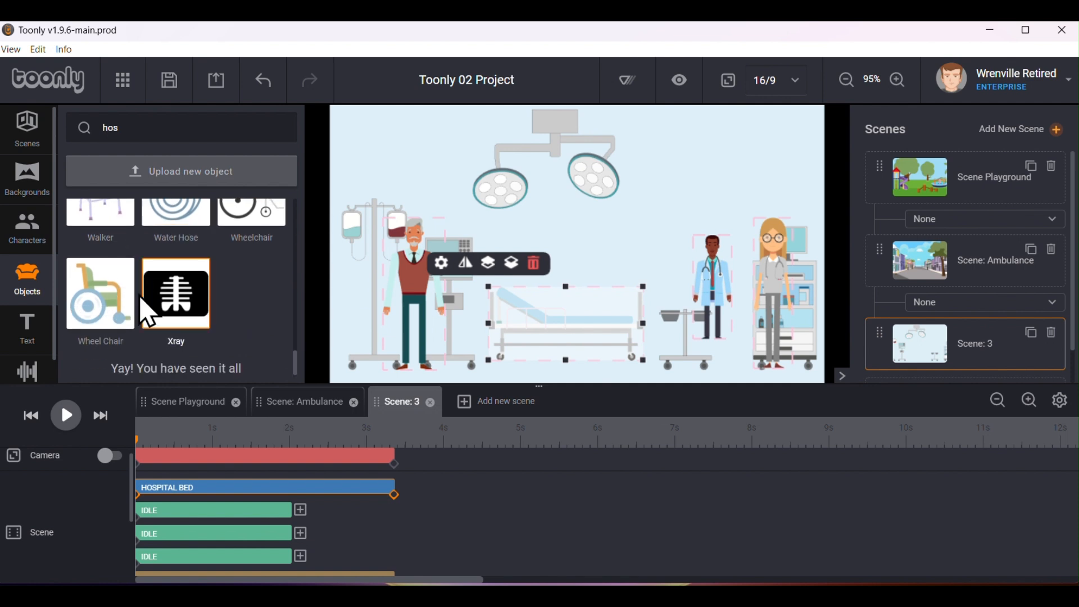
{"action": "left_click", "coordinate": [174, 296]}
{"action": "left_click_drag", "start_coordinate": [176, 293], "coordinate": [612, 236]}
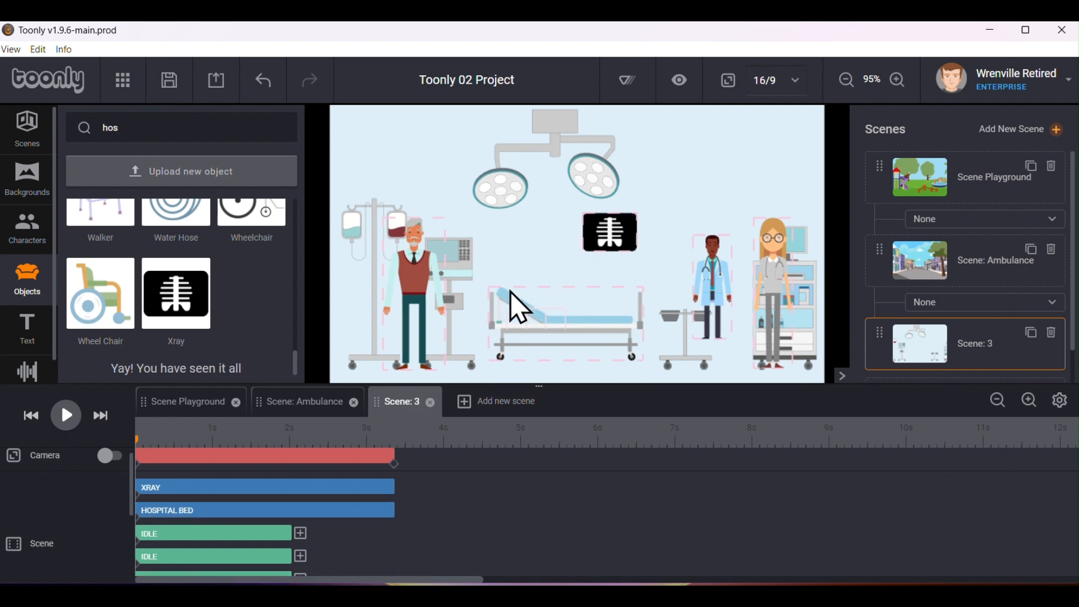
- In the ambulance scene, extend both the street background and the ambulance clip to about 7 seconds on the timeline
{"action": "left_click", "coordinate": [300, 408]}
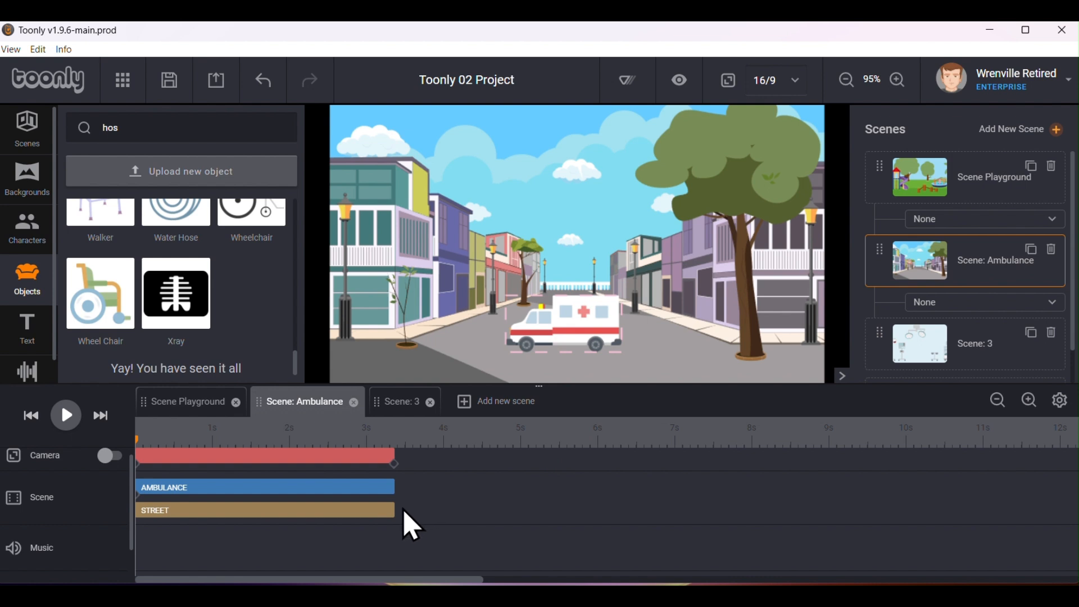
{"action": "left_click_drag", "start_coordinate": [392, 509], "coordinate": [676, 516]}
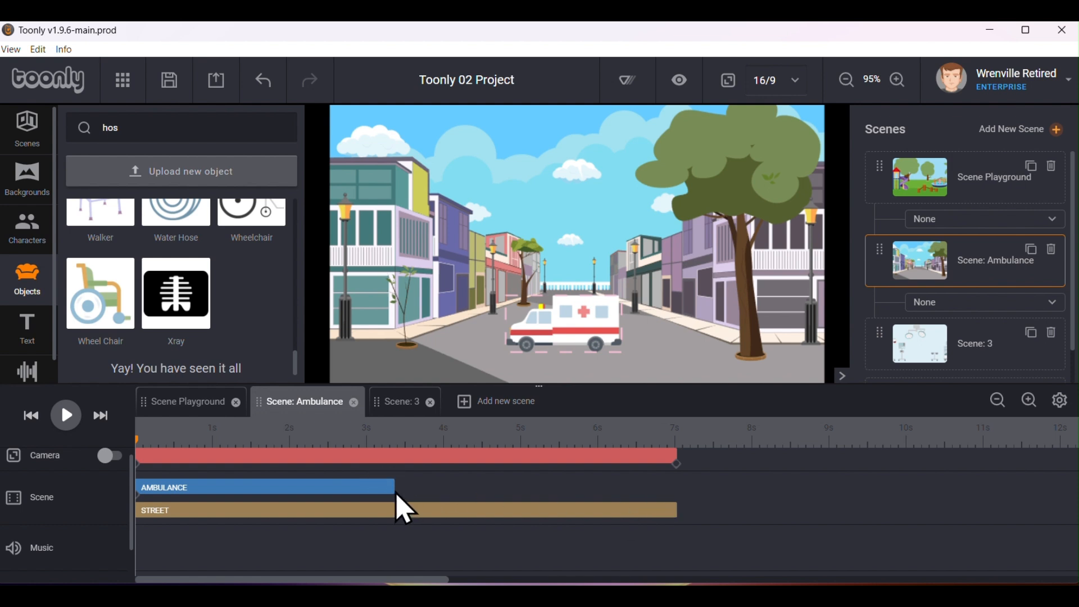
{"action": "left_click_drag", "start_coordinate": [396, 488], "coordinate": [675, 491]}
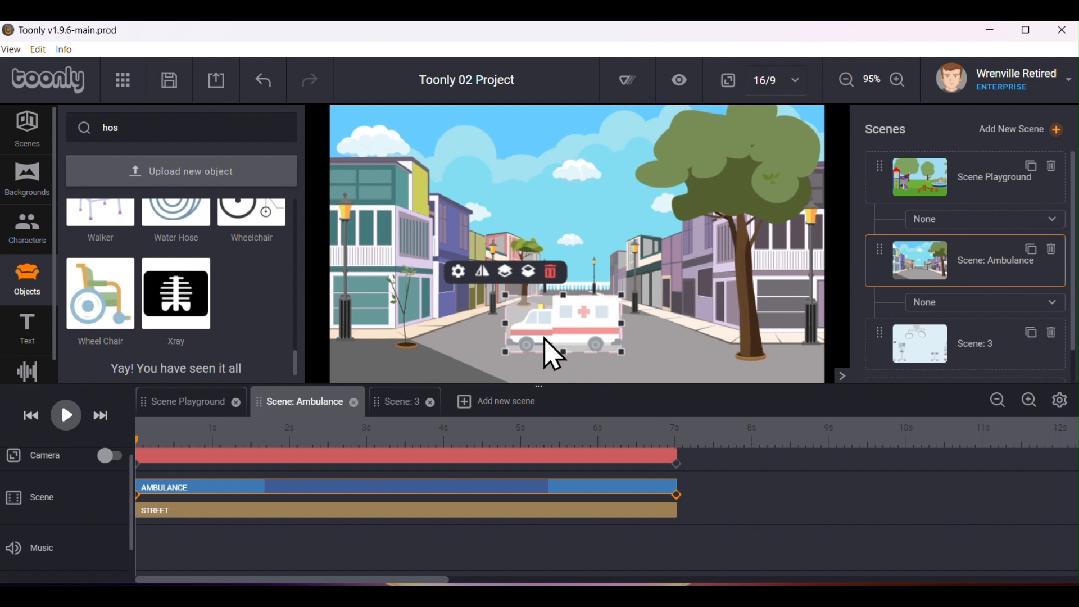
- Set both the In Effect and the Out Effect of the ambulance to Instant
{"action": "left_click", "coordinate": [460, 272]}
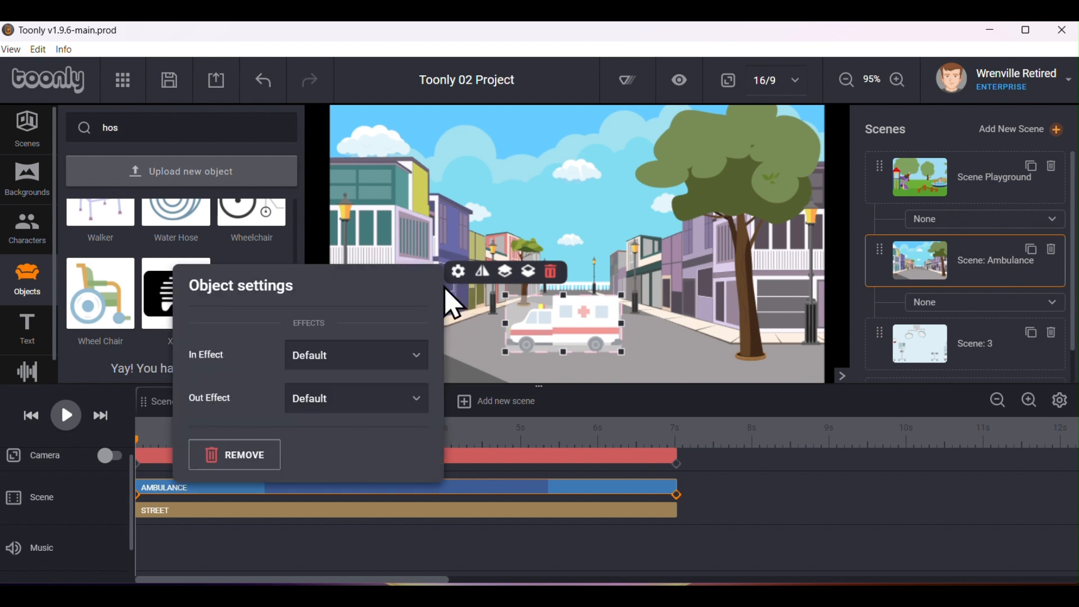
{"action": "left_click", "coordinate": [418, 357]}
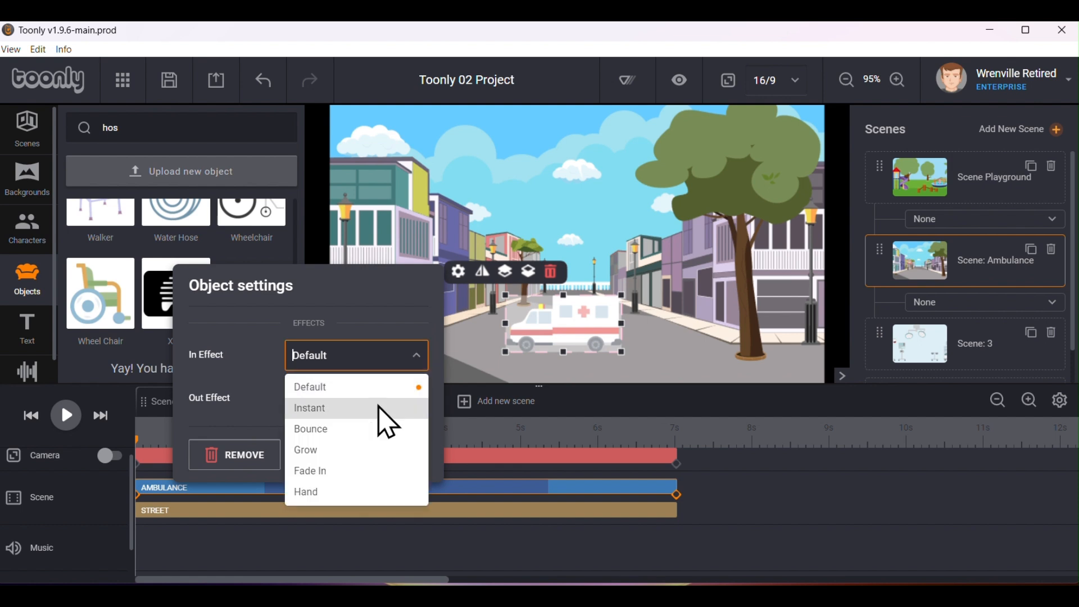
{"action": "left_click", "coordinate": [388, 422]}
{"action": "left_click", "coordinate": [417, 400]}
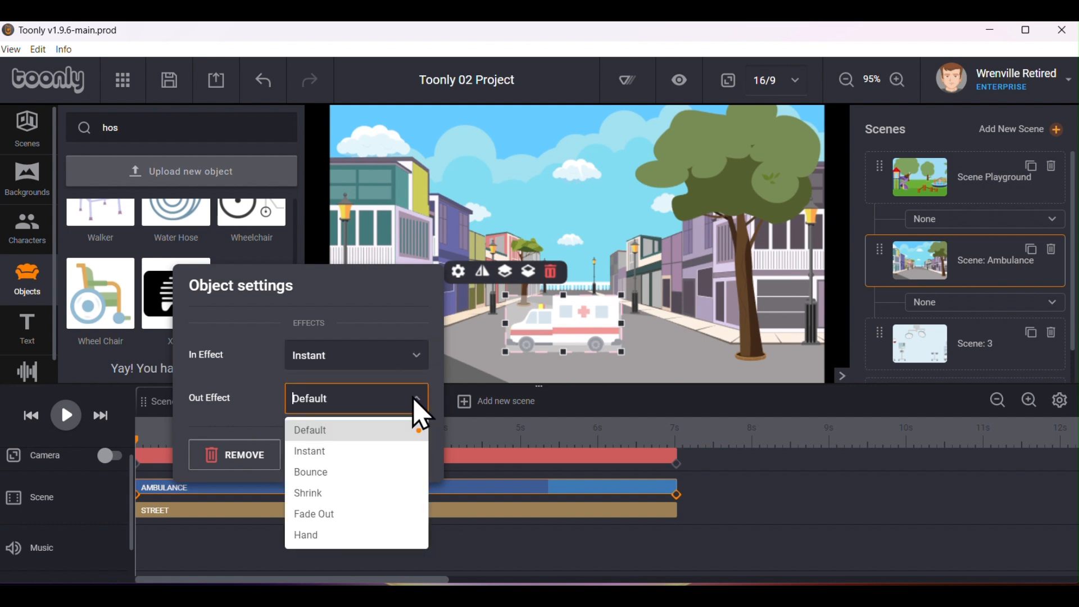
{"action": "left_click", "coordinate": [373, 451]}
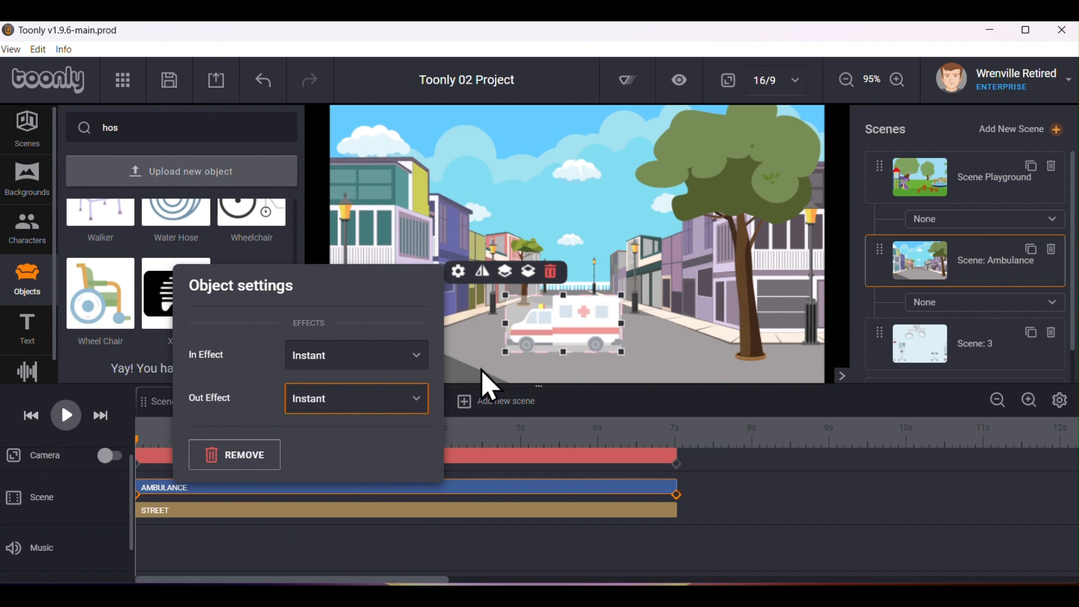
{"action": "left_click", "coordinate": [492, 382]}
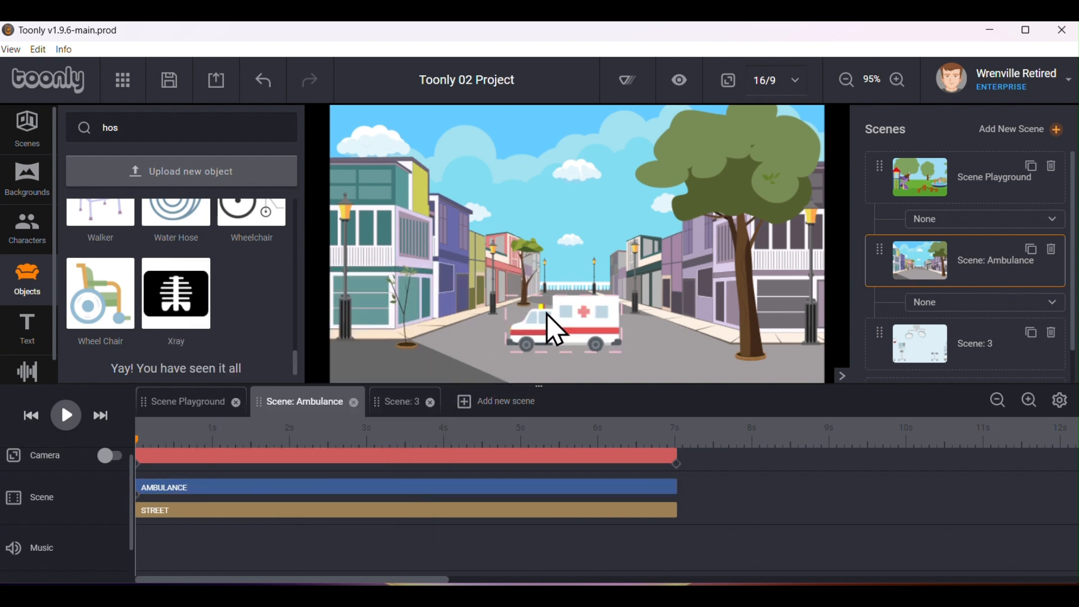
- Enlarge the ambulance proportionally to roughly one and a half times its size, keeping it in the middle of the road
{"action": "left_click", "coordinate": [559, 331]}
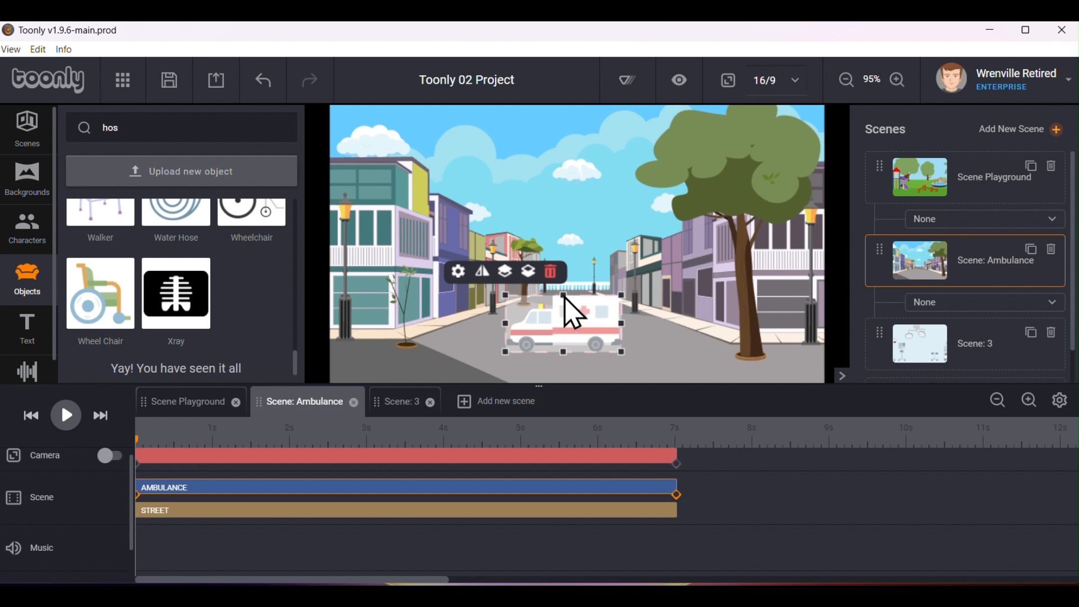
{"action": "left_click_drag", "start_coordinate": [564, 296], "coordinate": [565, 258]}
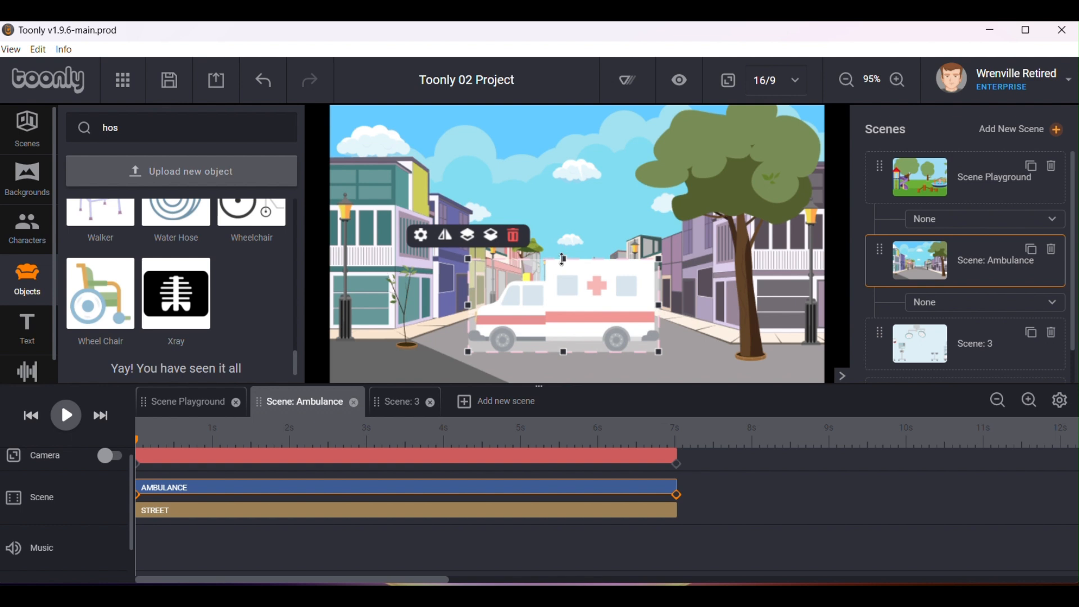
{"action": "left_click", "coordinate": [555, 372]}
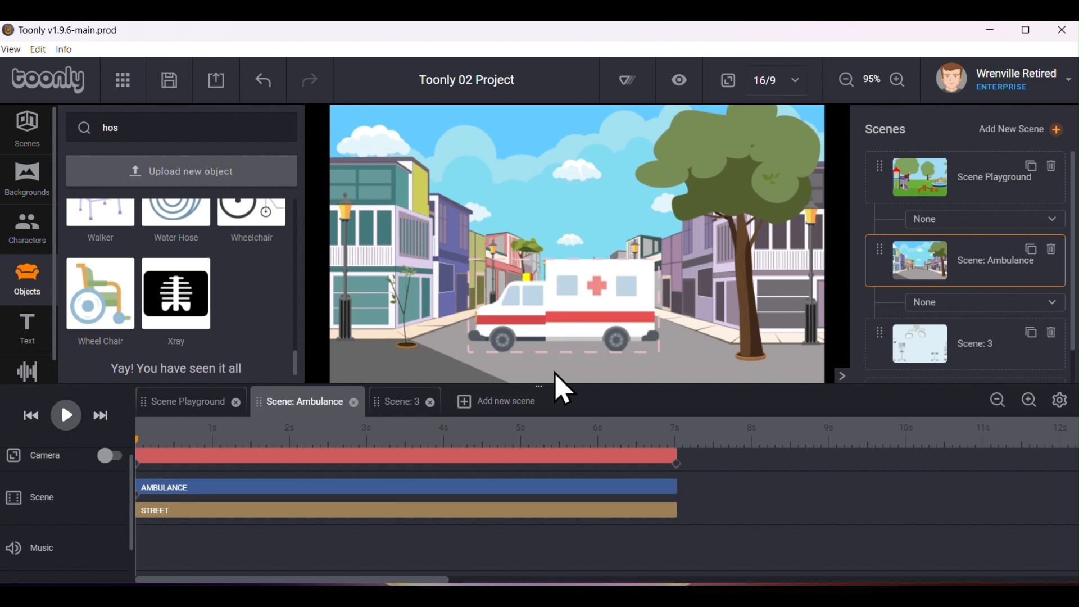
- Animate the ambulance to cross the street, starting just outside the frame's right edge and ending outside its left edge at about 7 seconds
{"action": "left_click", "coordinate": [567, 310]}
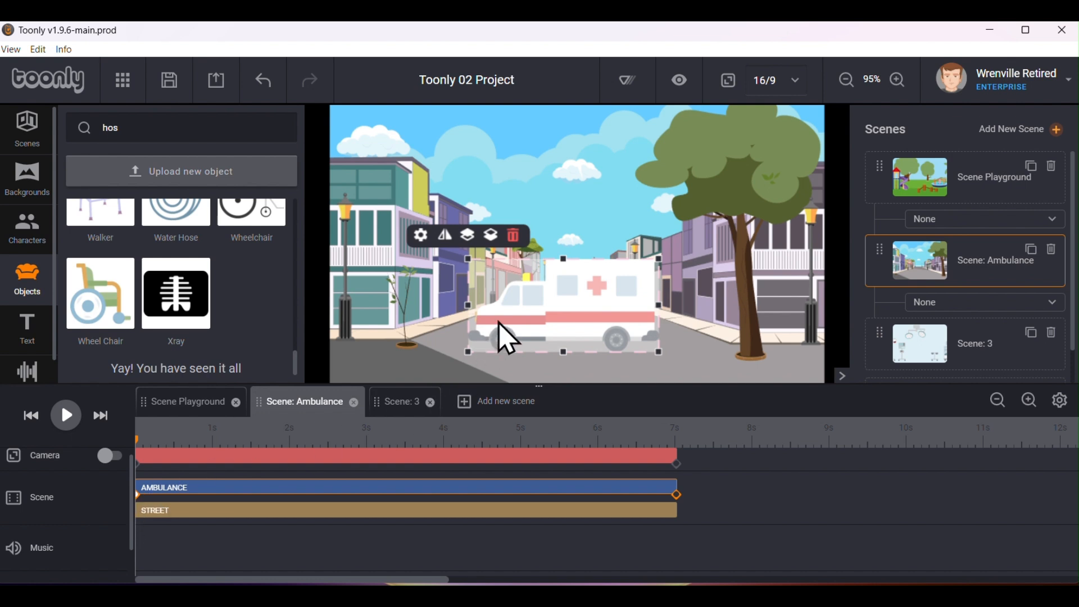
{"action": "left_click_drag", "start_coordinate": [528, 317], "coordinate": [888, 322]}
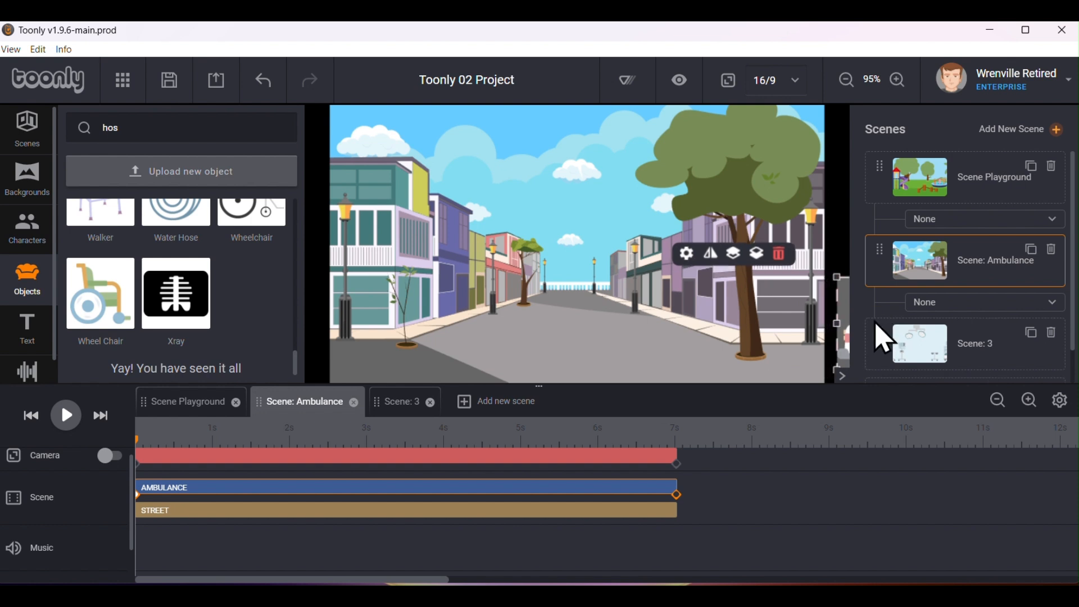
{"action": "left_click", "coordinate": [677, 487]}
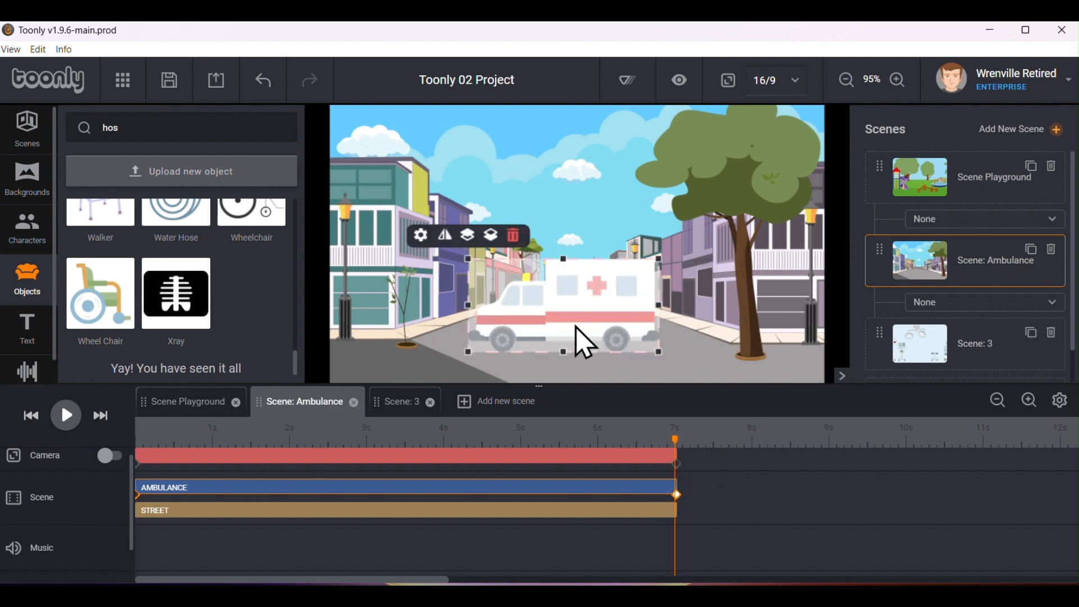
{"action": "left_click_drag", "start_coordinate": [576, 328], "coordinate": [241, 340]}
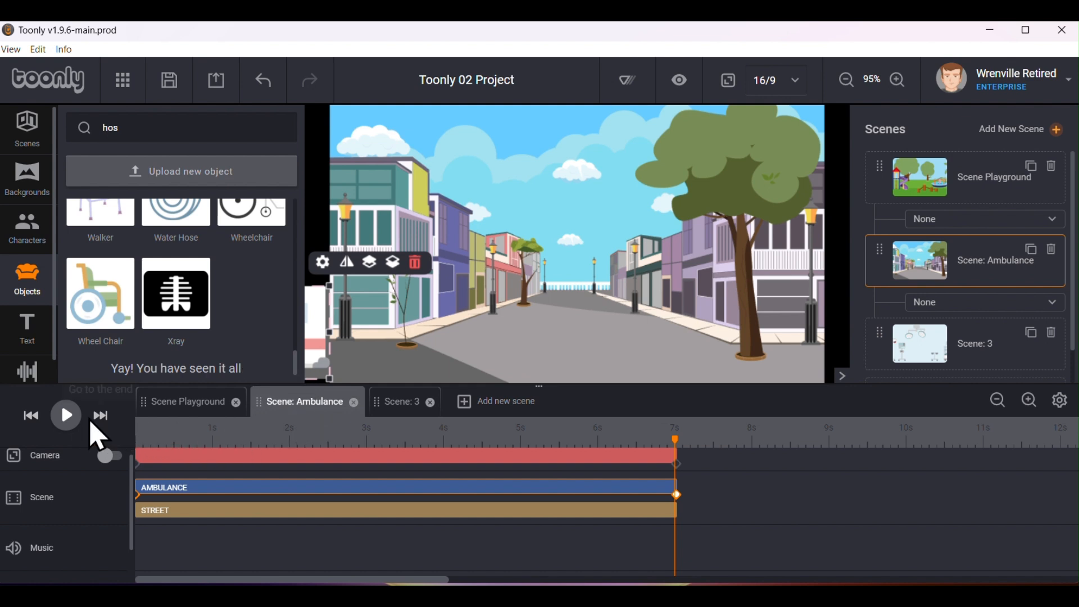
- Play the ambulance scene from its beginning to check the drive-through, and save the movie
{"action": "left_click", "coordinate": [31, 417]}
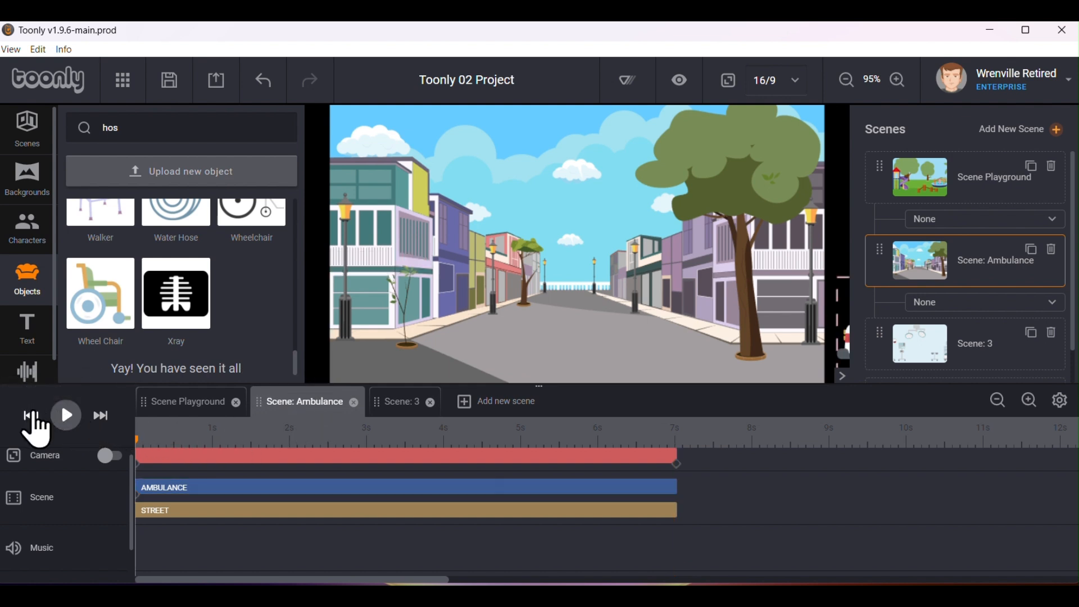
{"action": "left_click", "coordinate": [66, 418]}
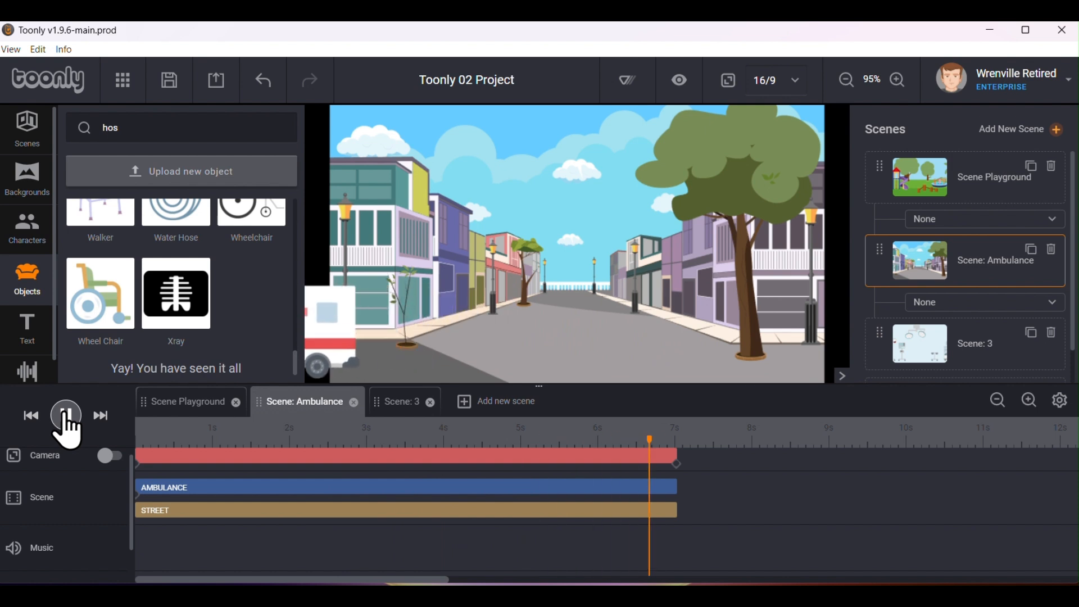
{"action": "left_click", "coordinate": [172, 87]}
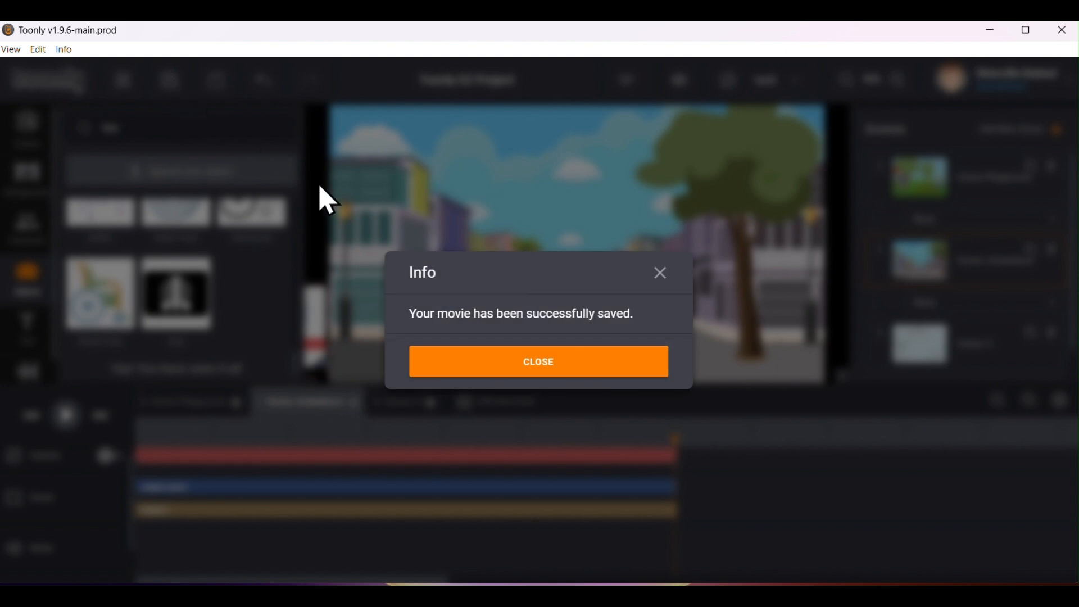
{"action": "left_click", "coordinate": [544, 376]}
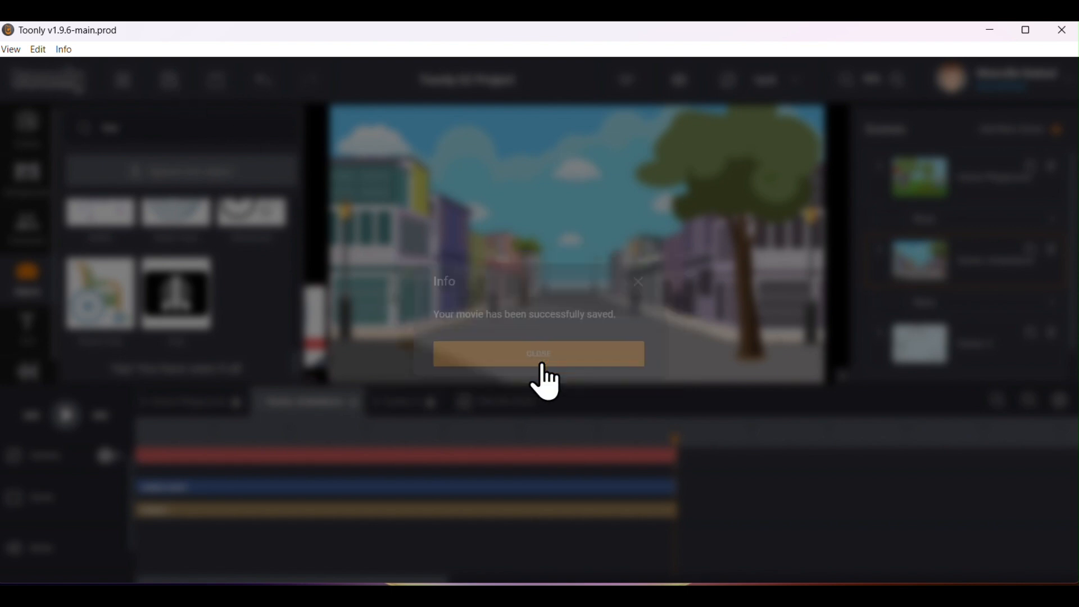